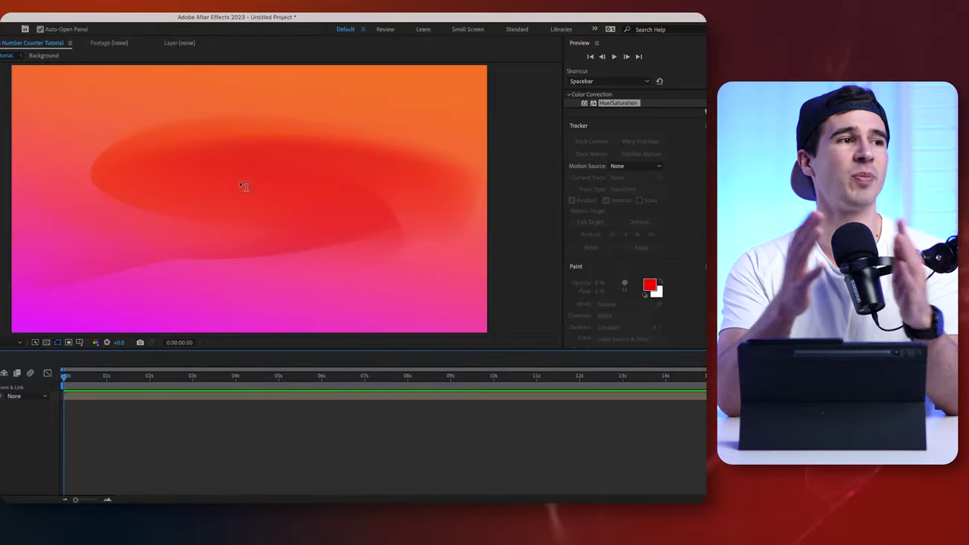
Create a white '0' text layer centred horizontally in the composition.
left_click(239, 179)
type("0")
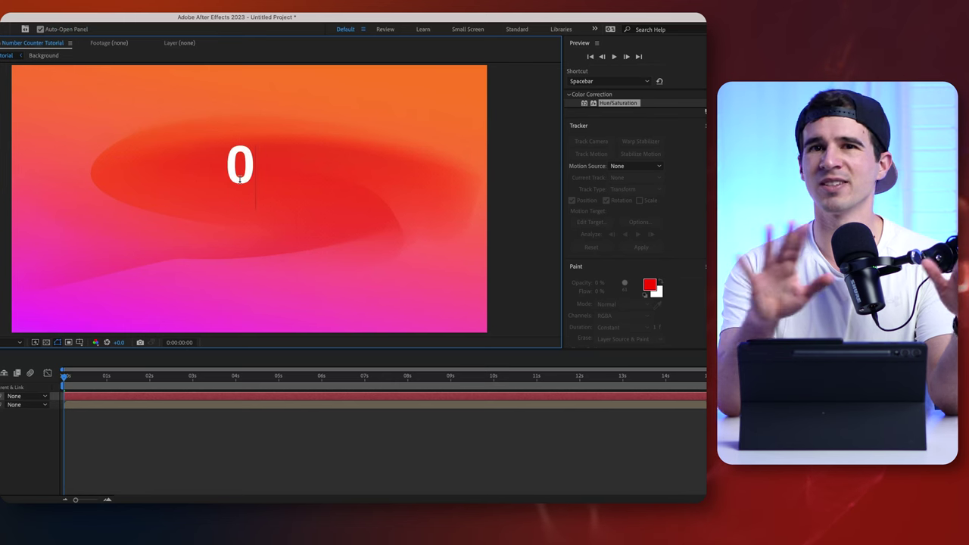
key("Escape")
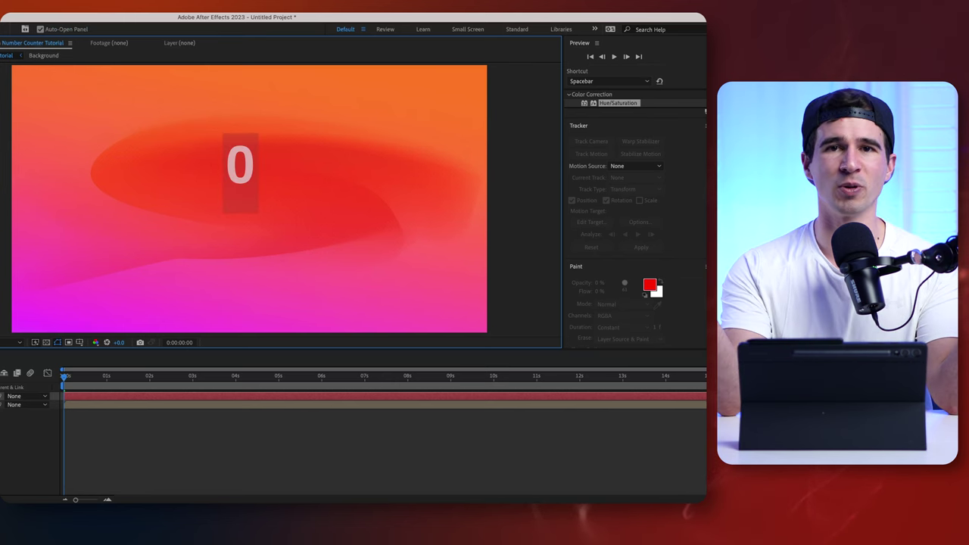
key("ctrl+5")
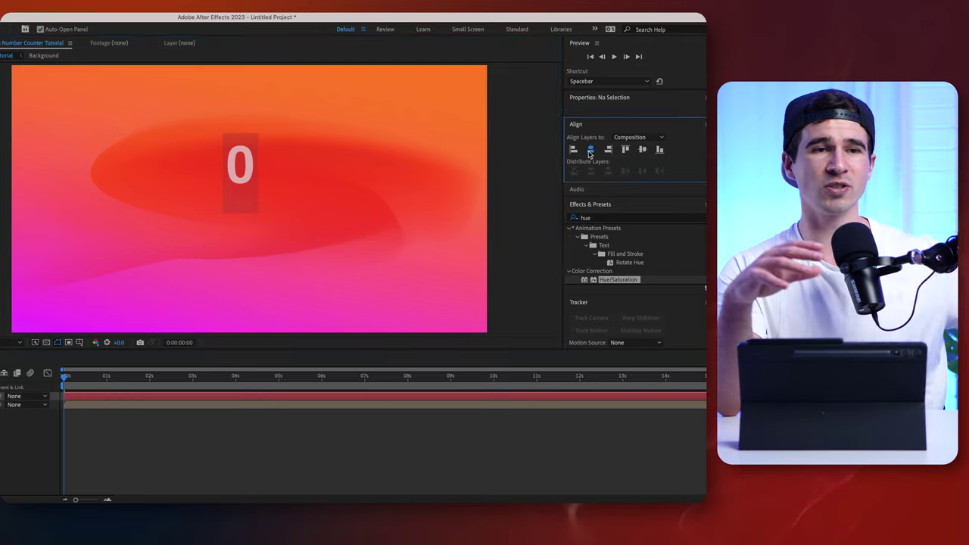
key("Escape")
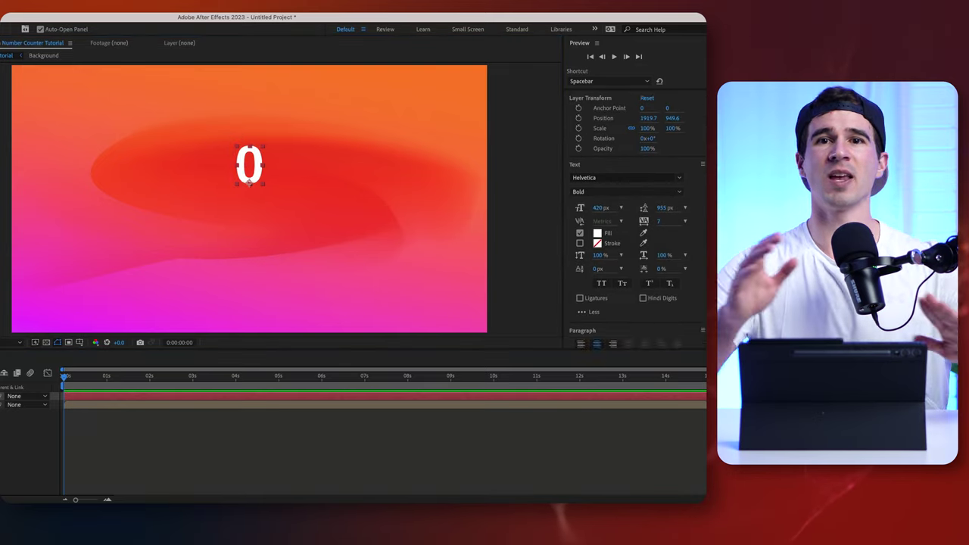
Search Effects & Presets for 'slider' and apply Slider Control to the 0 layer.
scroll(640, 227, "down", 5)
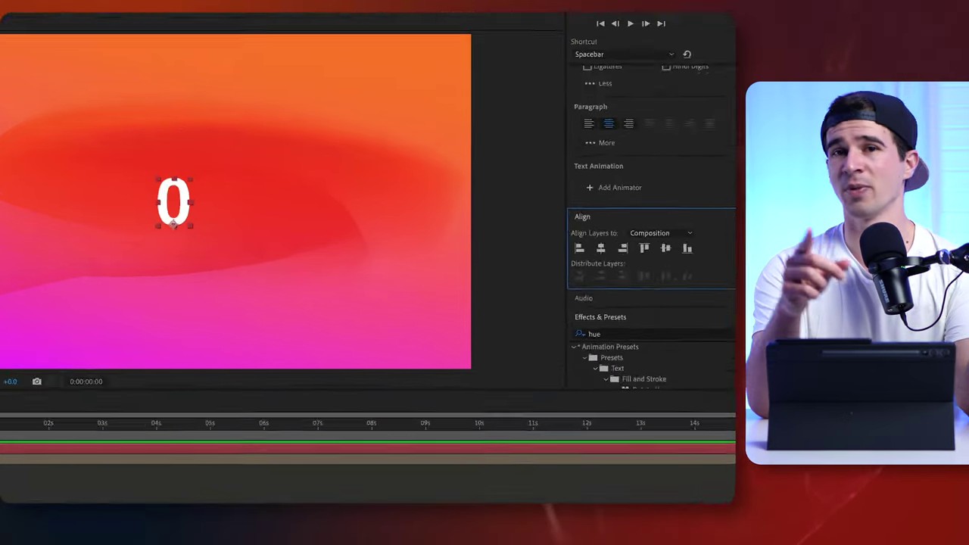
double_click(595, 305)
type("slider")
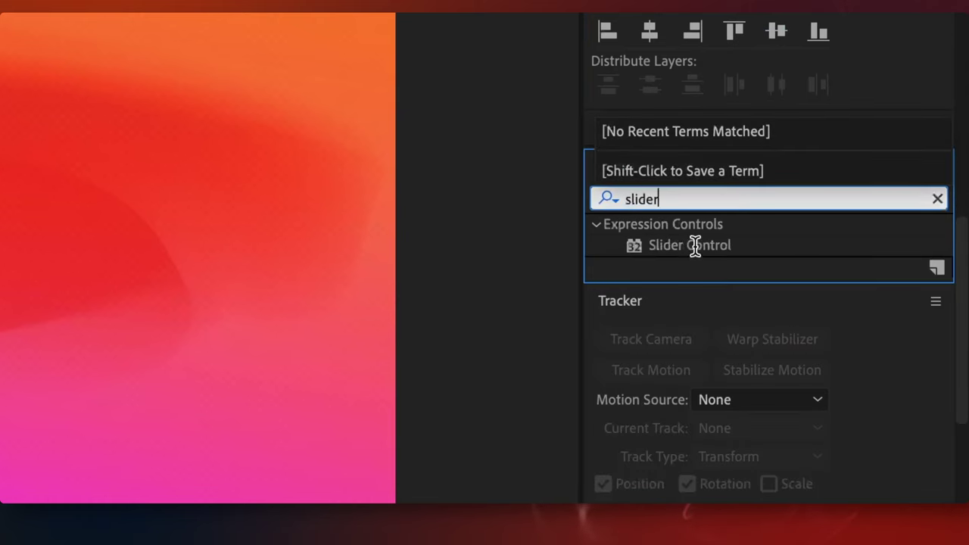
left_click_drag(695, 246, 224, 350)
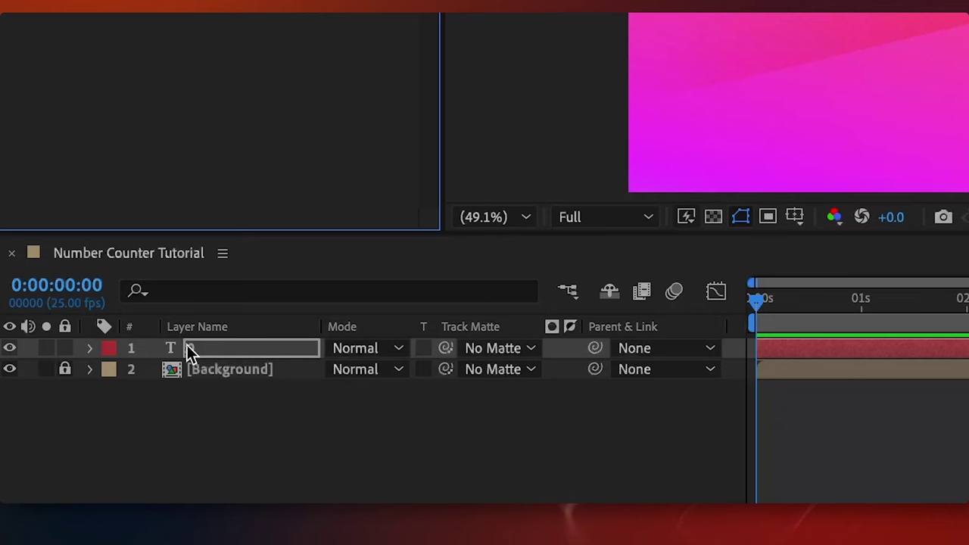
Pick-whip a Source Text expression to the Slider and set the slider to 25.
left_click(89, 348)
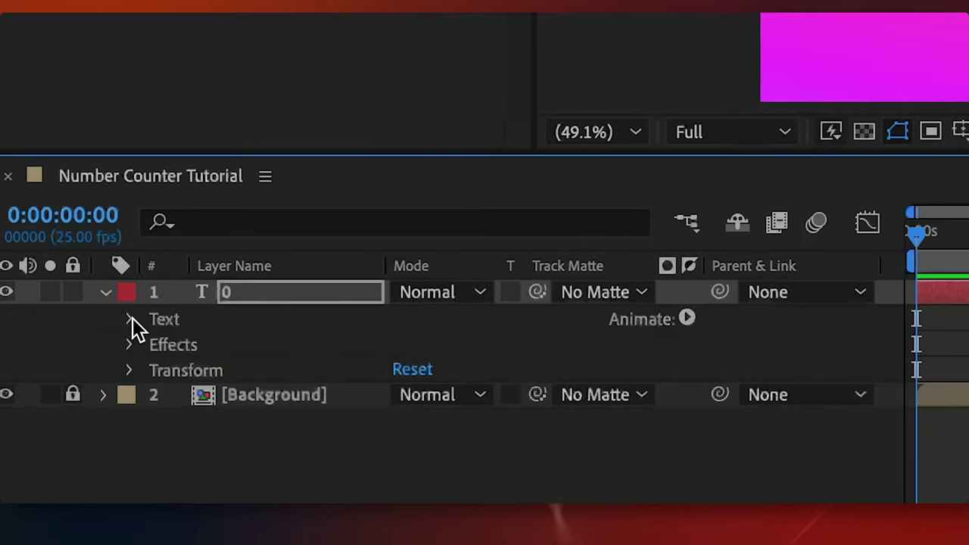
left_click(118, 351)
left_click(179, 345, "alt")
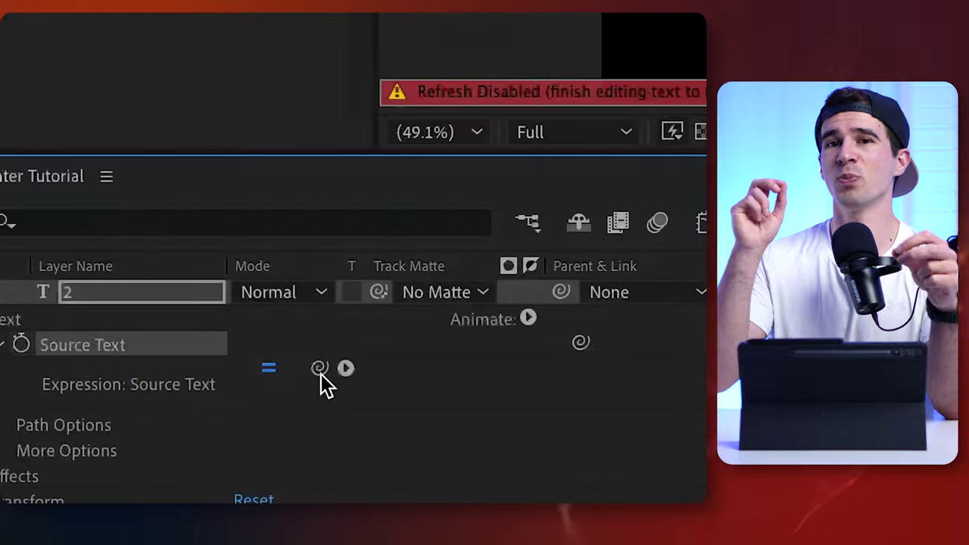
left_click_drag(271, 225, 155, 116)
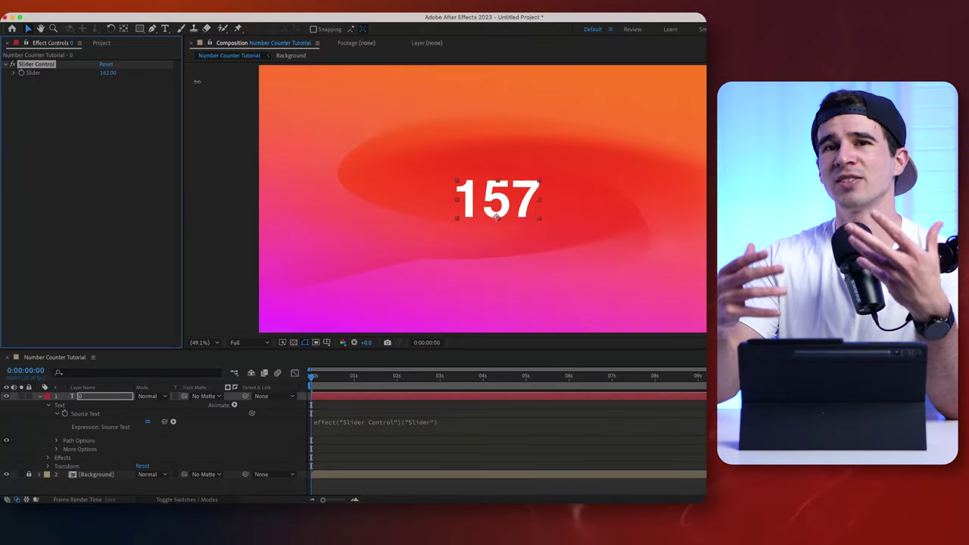
left_click_drag(197, 81, 279, 86)
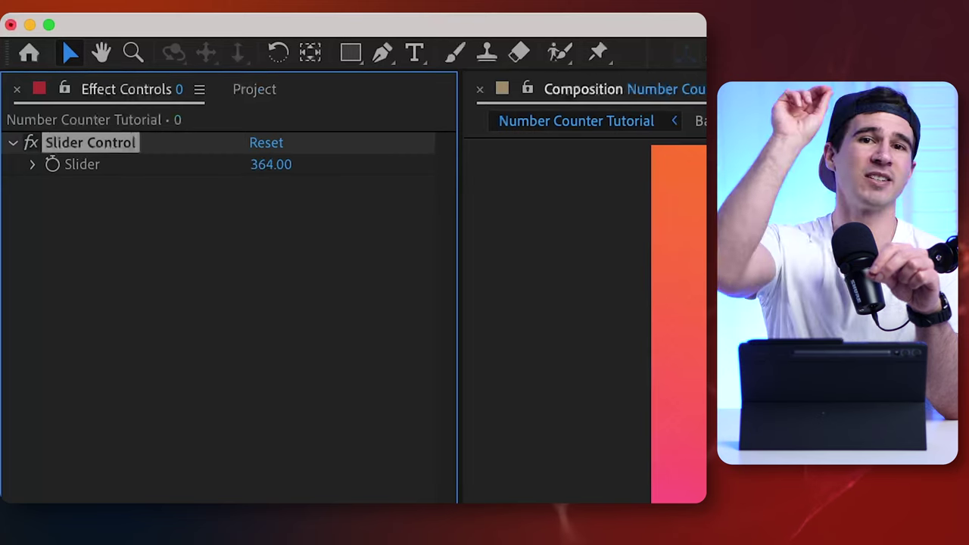
left_click_drag(270, 164, 265, 186)
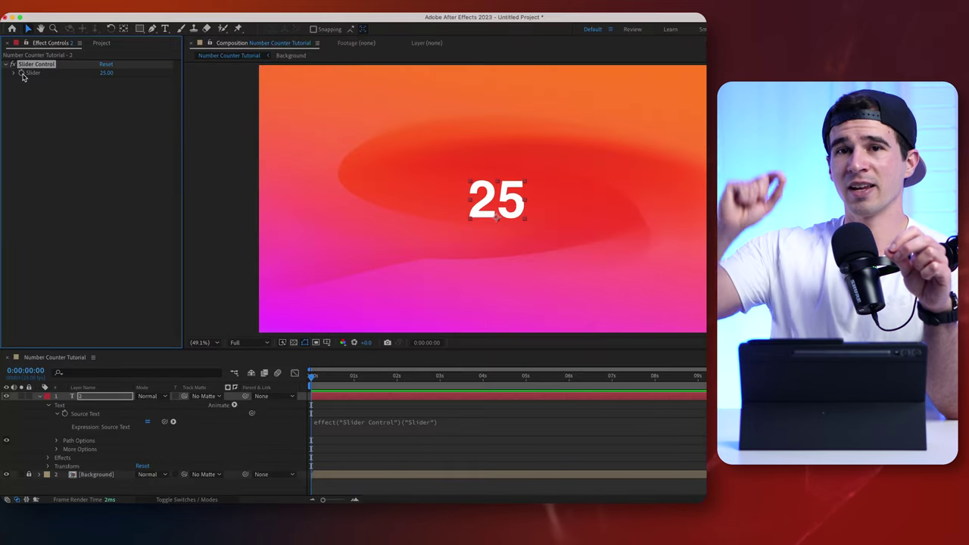
Keyframe the Slider from 25 at 0s to several hundred at 3 seconds, then preview.
left_click(22, 73)
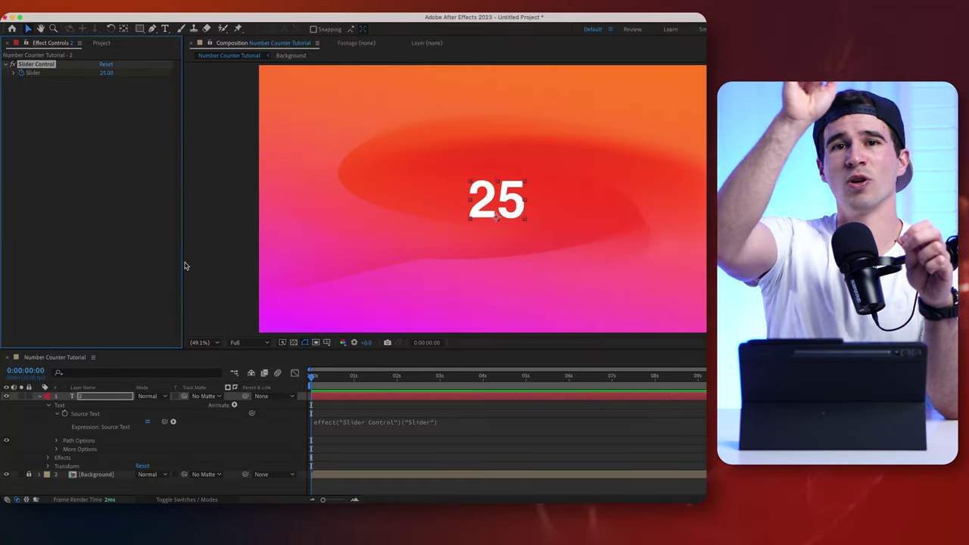
left_click(318, 376)
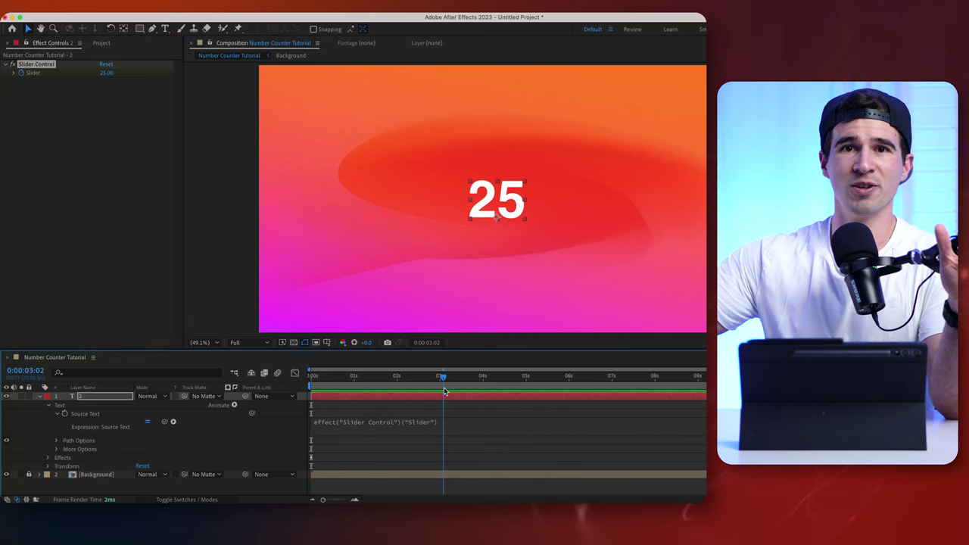
left_click_drag(443, 389, 438, 390)
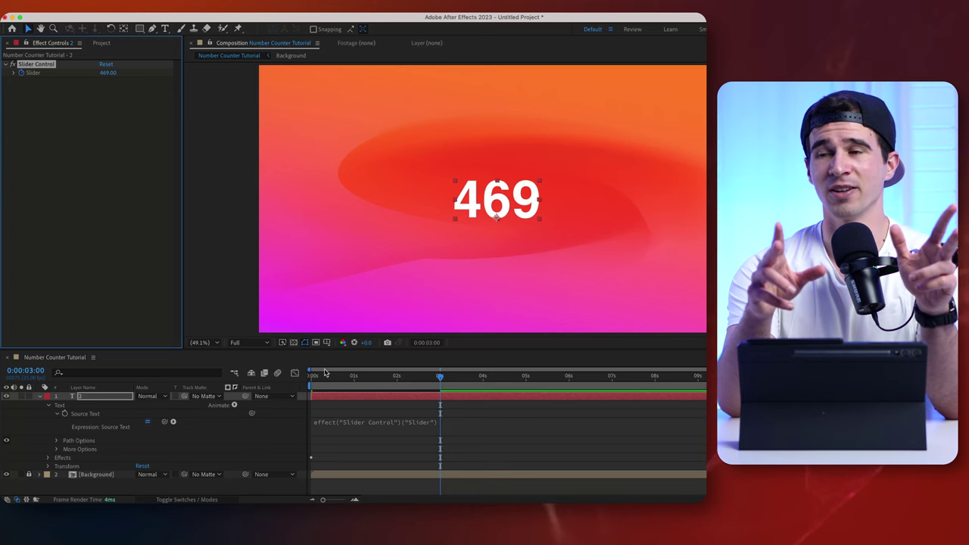
left_click_drag(440, 376, 308, 381)
key("space")
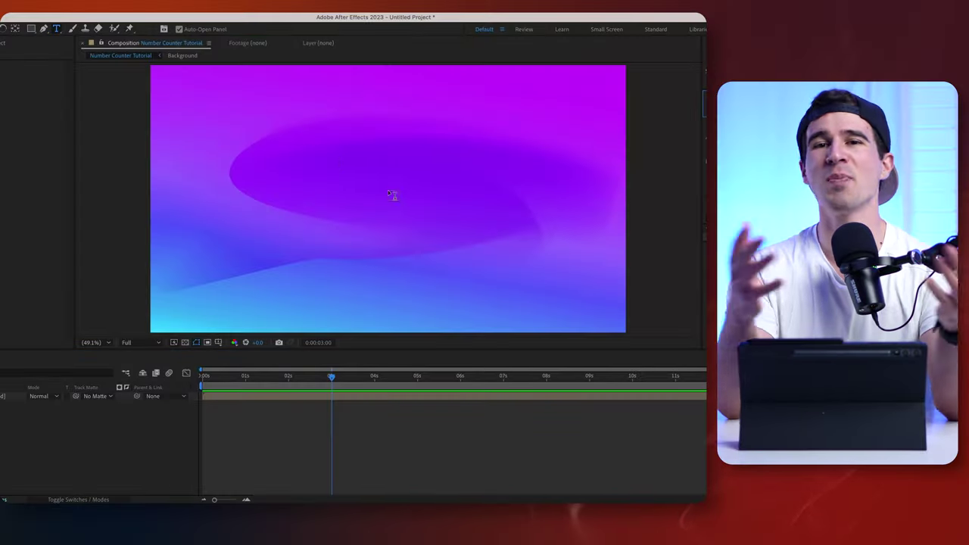
Add a new 0 text layer with a Source Text expression and copy the addCommas code from the web page.
left_click(385, 189)
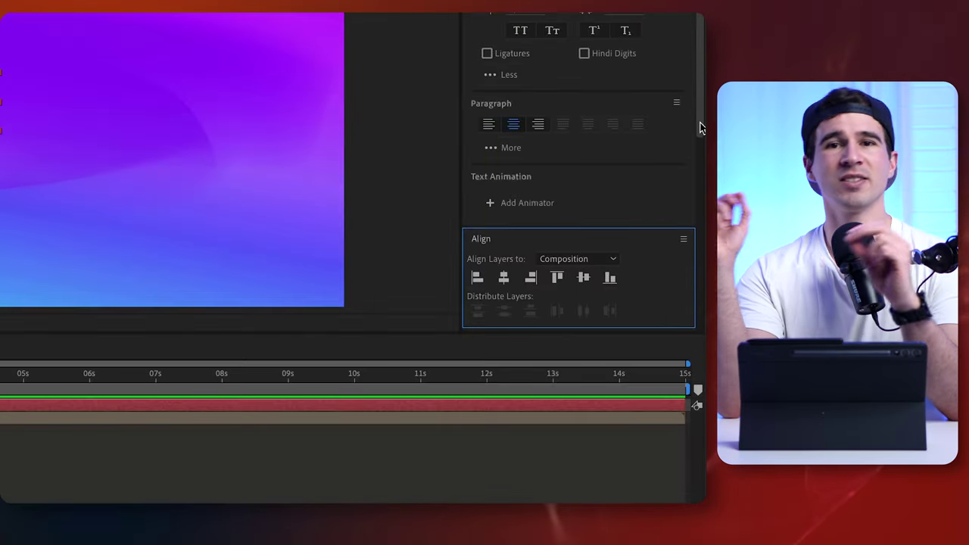
scroll(700, 129, "down", 5)
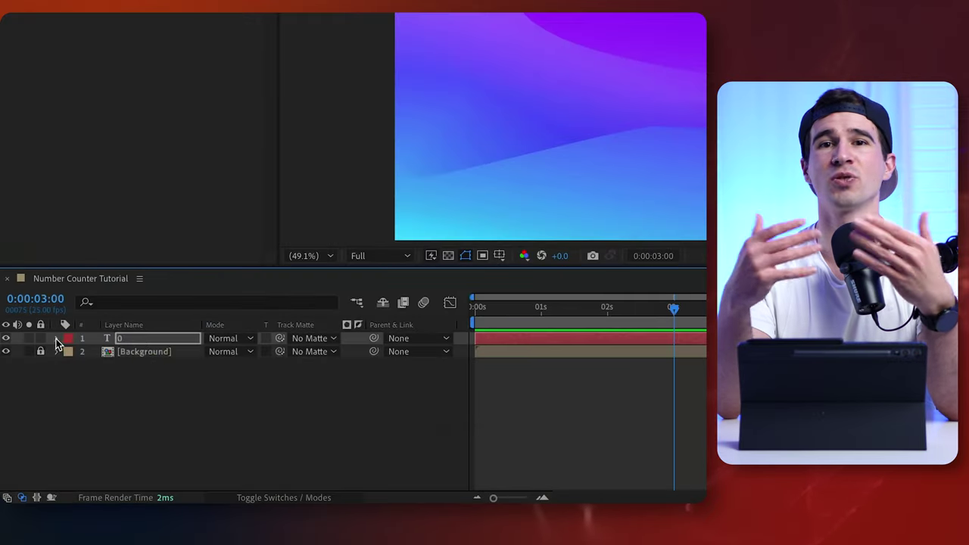
left_click(58, 339)
left_click(71, 353)
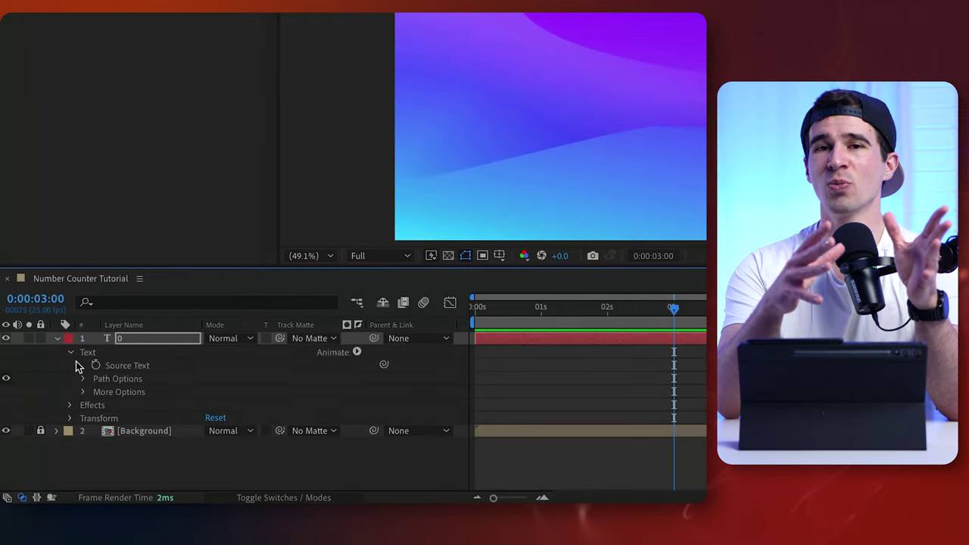
left_click(96, 367, "alt")
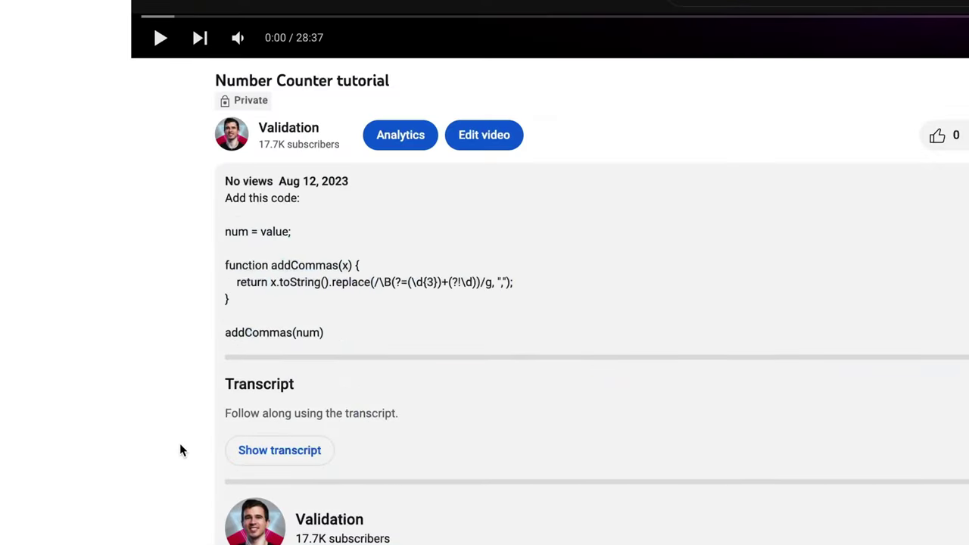
left_click_drag(238, 230, 337, 331)
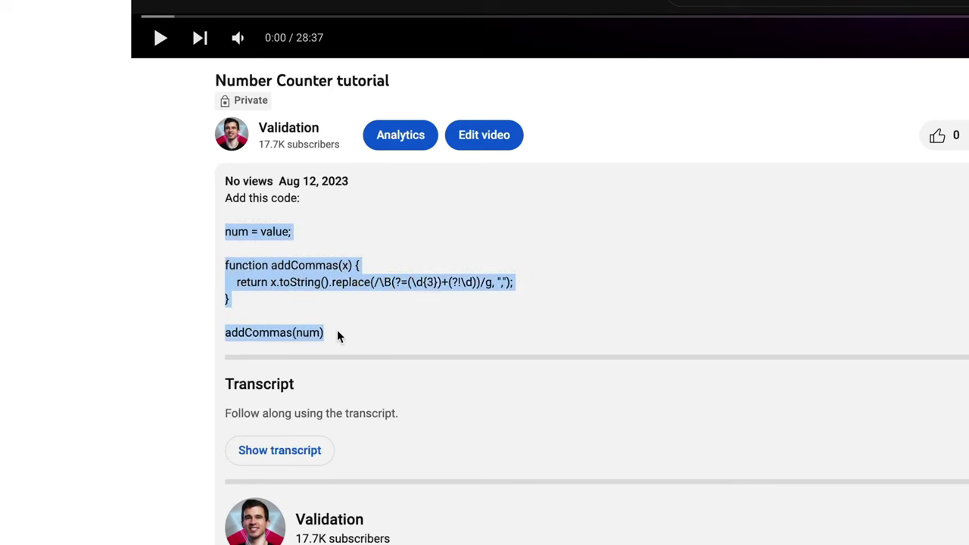
right_click(314, 274)
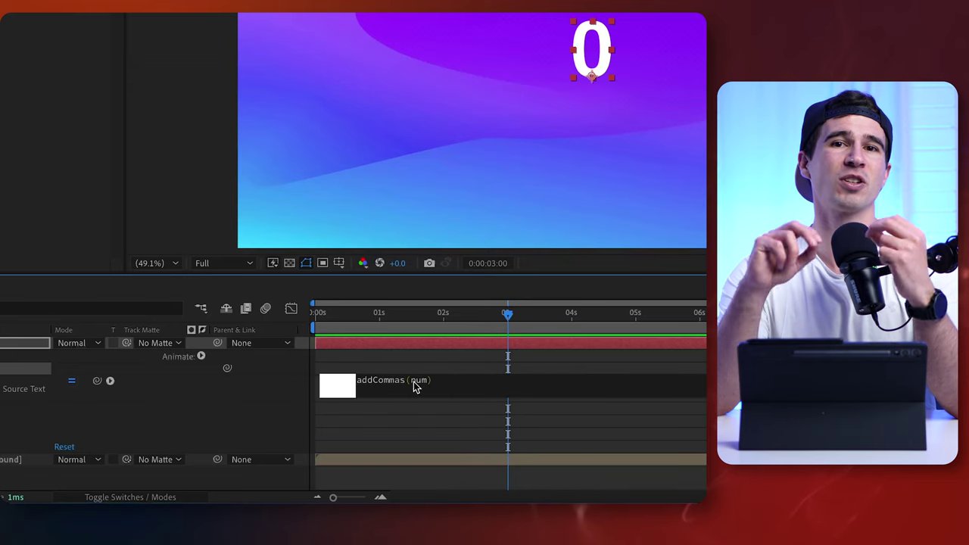
Paste the addCommas code into the Source Text expression, commit it, and adjust the slider.
key("ctrl+v")
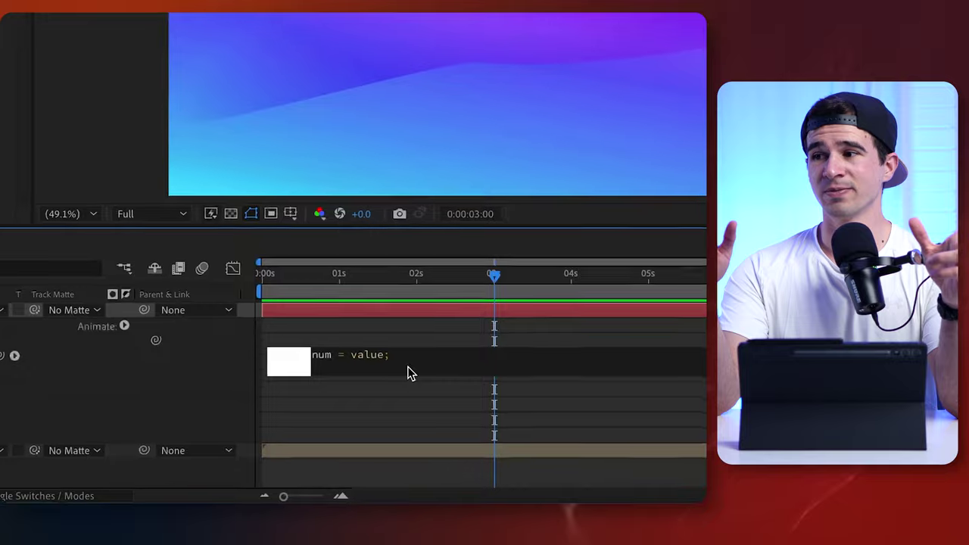
left_click(334, 384)
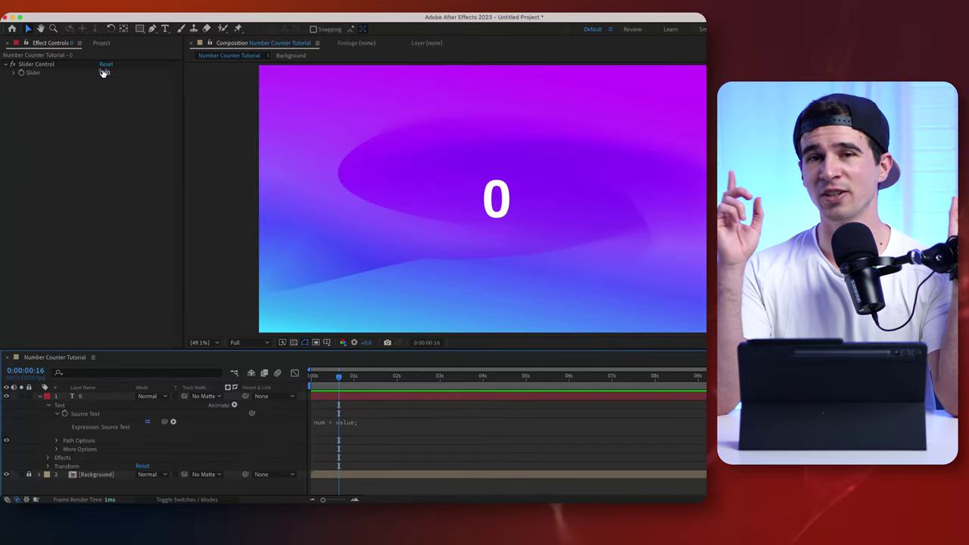
left_click_drag(105, 72, 150, 76)
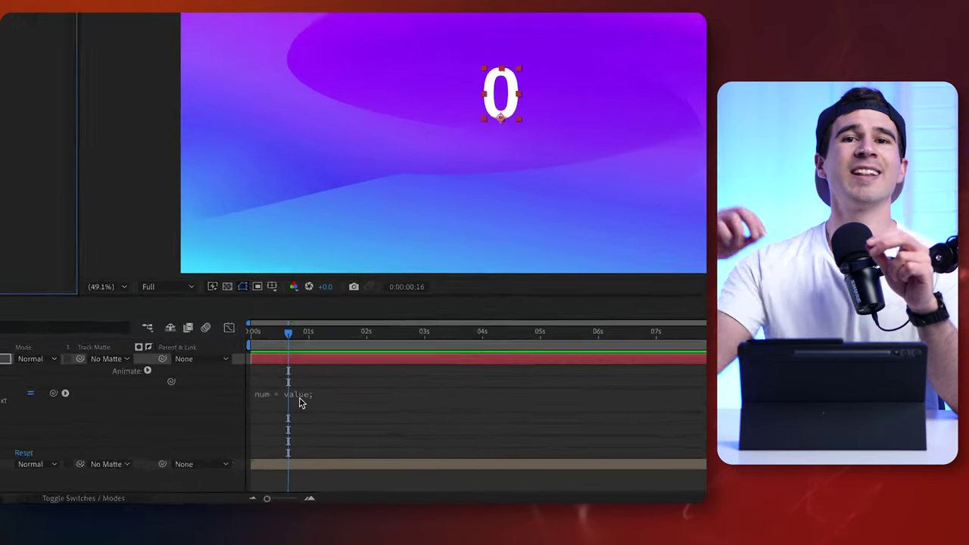
Replace 'value' on line 1 of the expression with a link to the Slider Control.
left_click(349, 429)
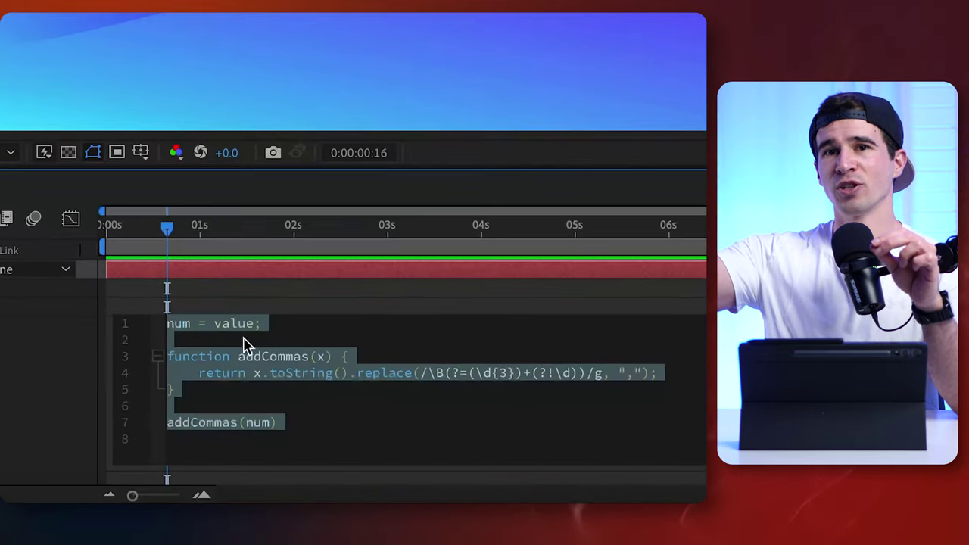
left_click(253, 336)
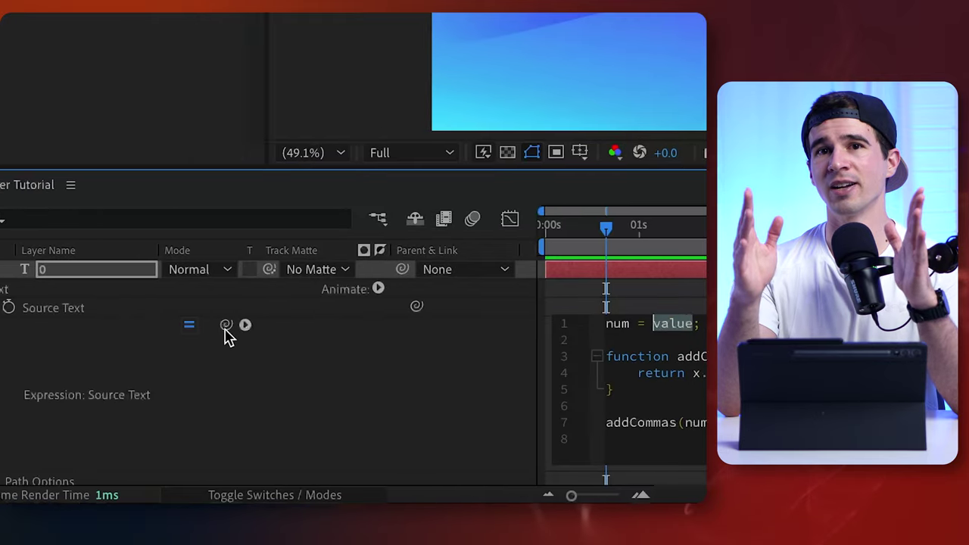
left_click_drag(318, 326, 146, 104)
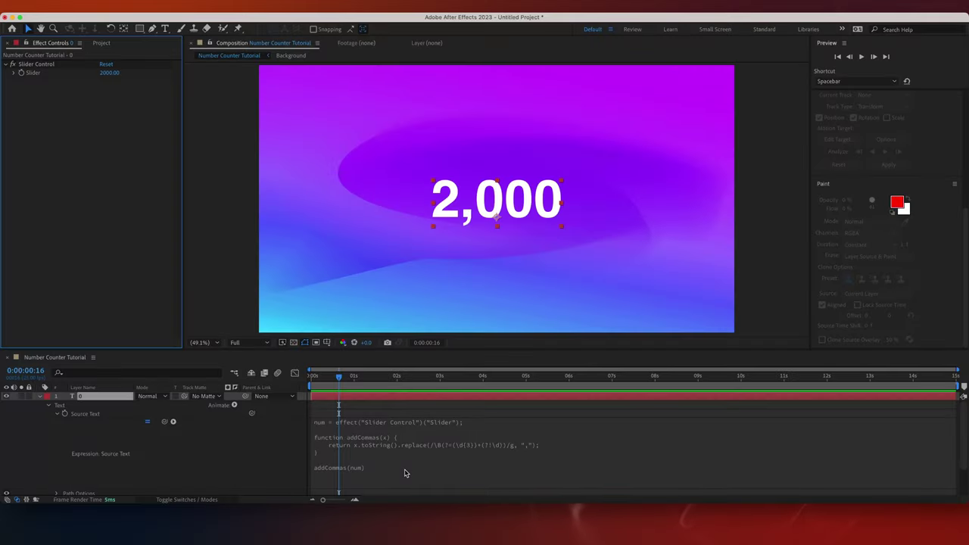
Swap the comma separator on line 4 of the expression for a period to test 2.000.
left_click(409, 459)
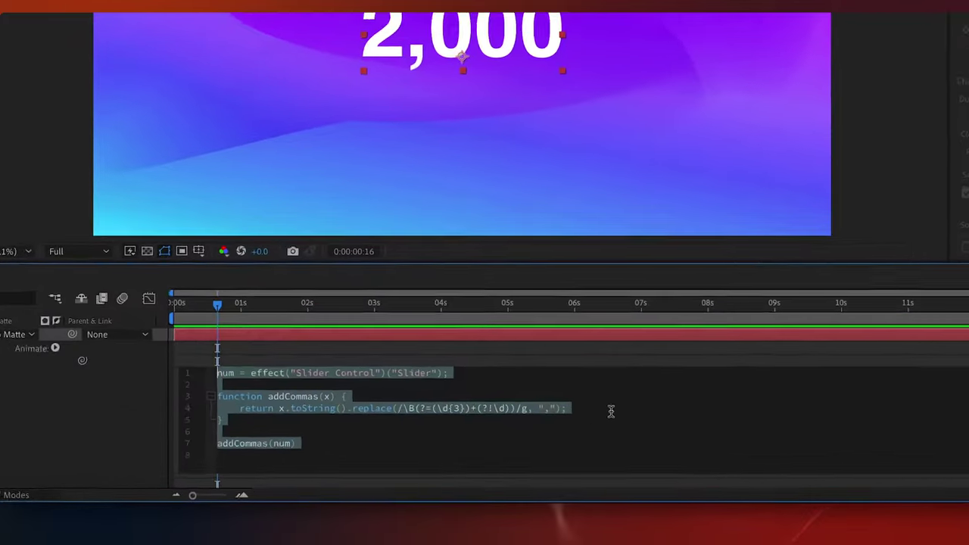
left_click(569, 409)
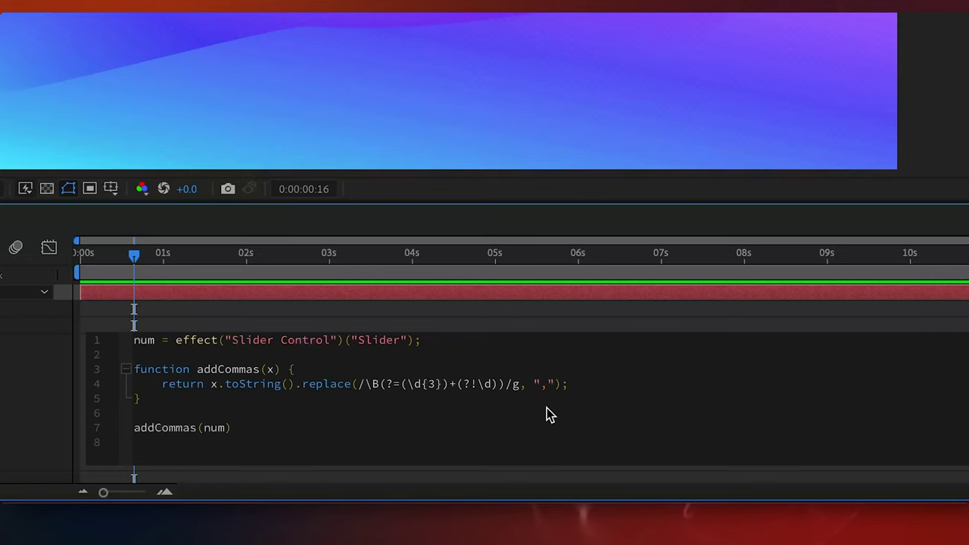
key("BackSpace")
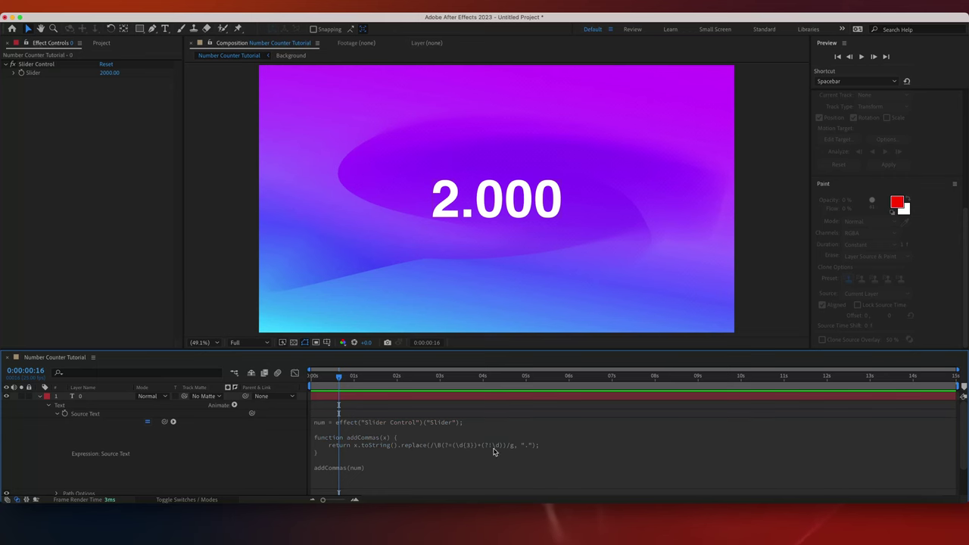
left_click(552, 452)
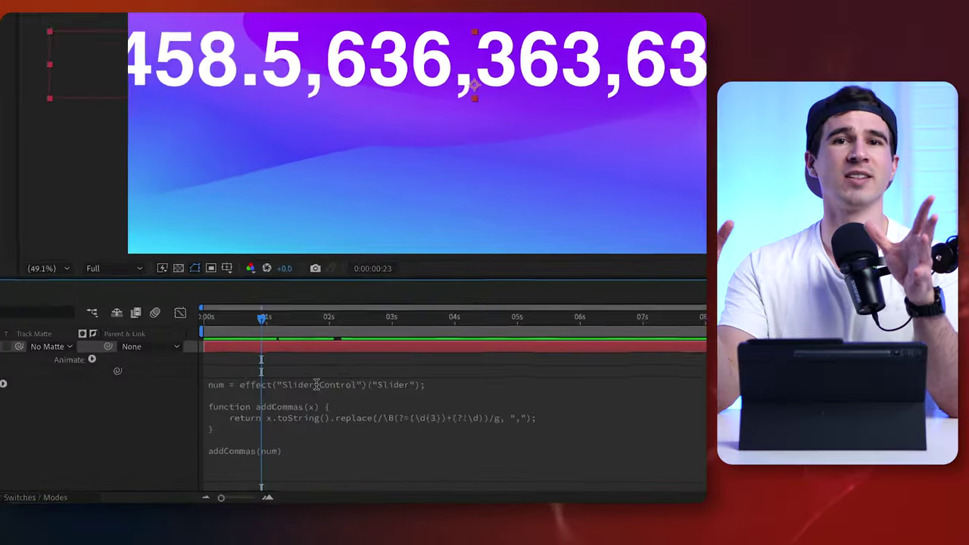
Append .value.toFixed(3) to the slider reference so the counter reads 3,458.564.
key("ctrl+a")
left_click(421, 388)
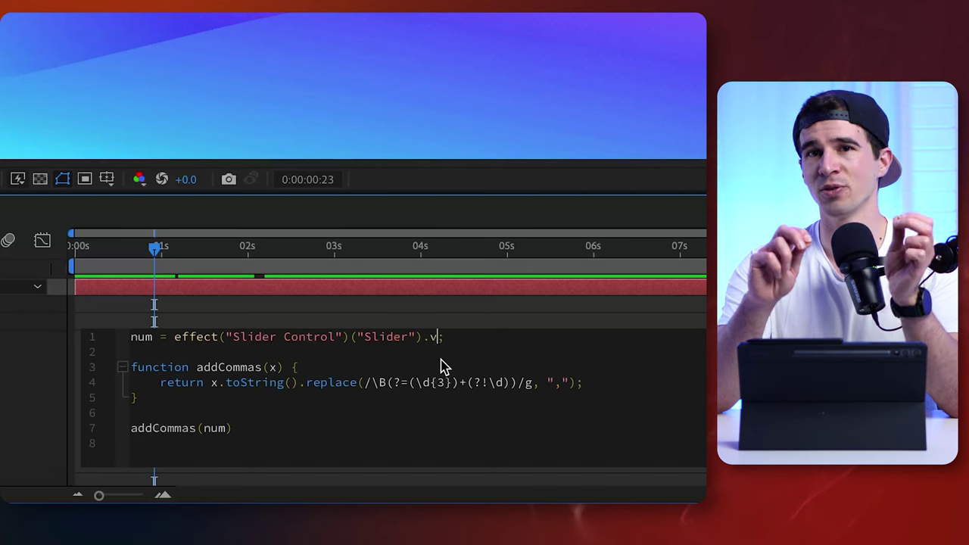
type("alue.to")
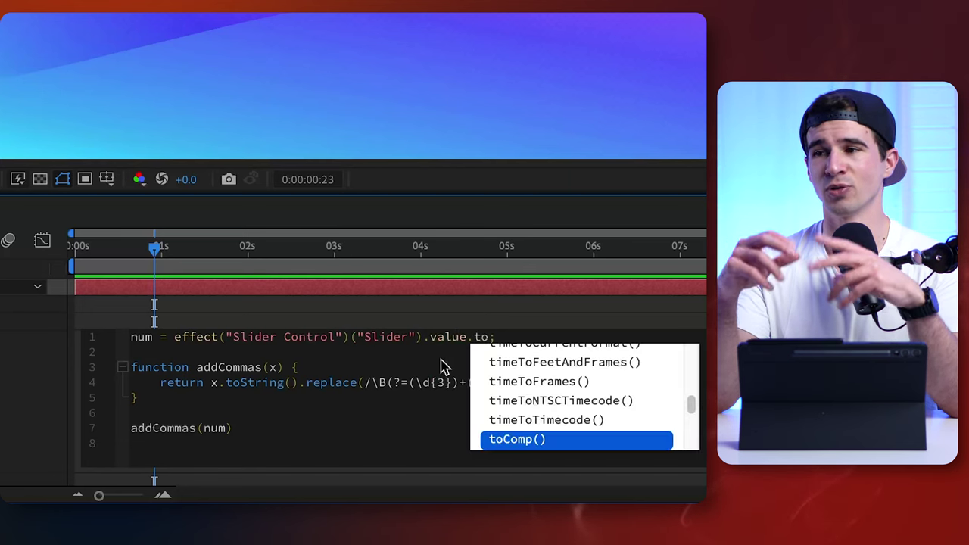
type("Fixe")
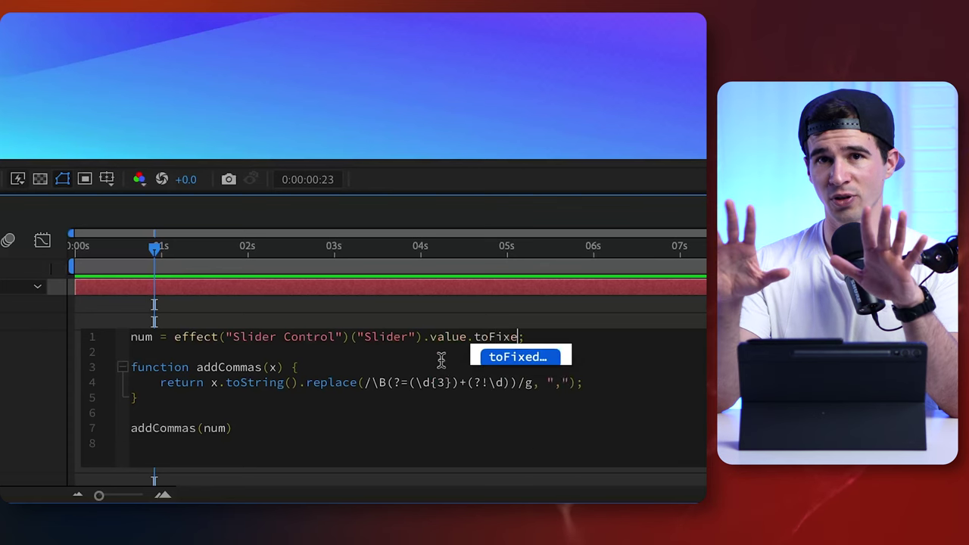
type("d")
key("Return")
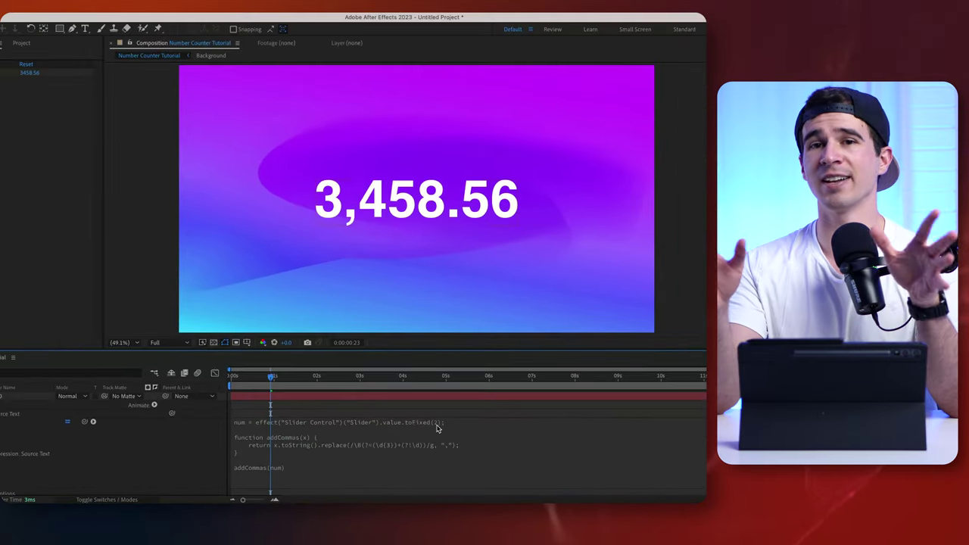
left_click(436, 427)
left_click(457, 425)
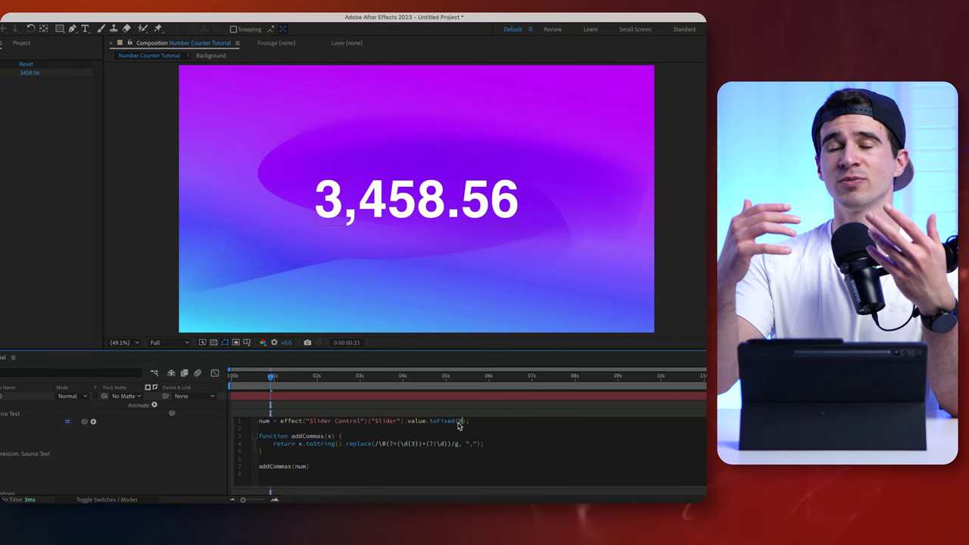
left_click(161, 438)
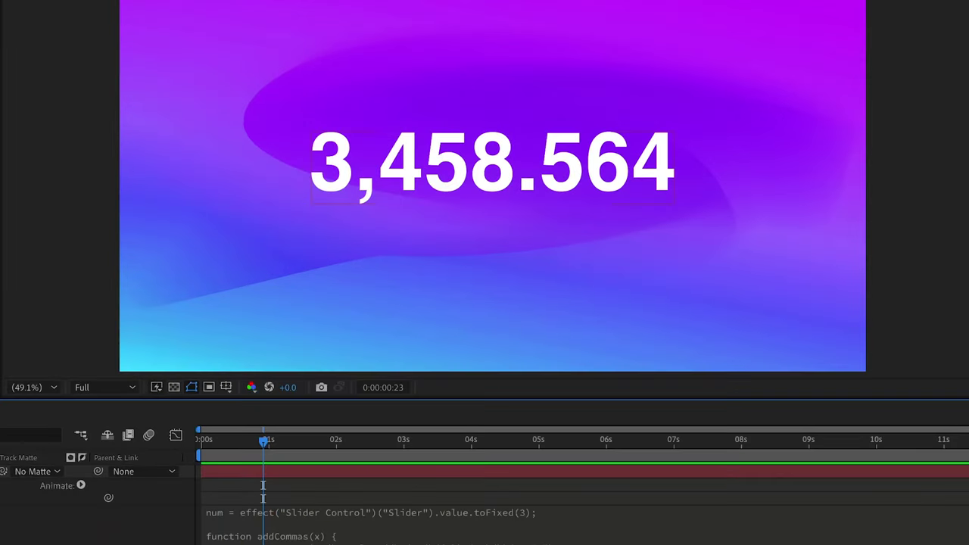
Change the expression to toFixed(4) so the counter shows four decimal places.
left_click(467, 520)
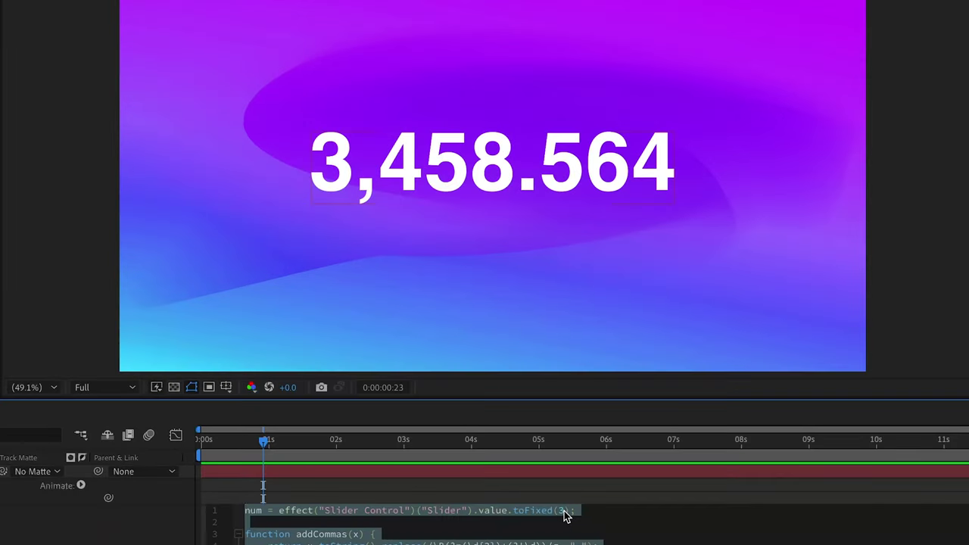
left_click(564, 511)
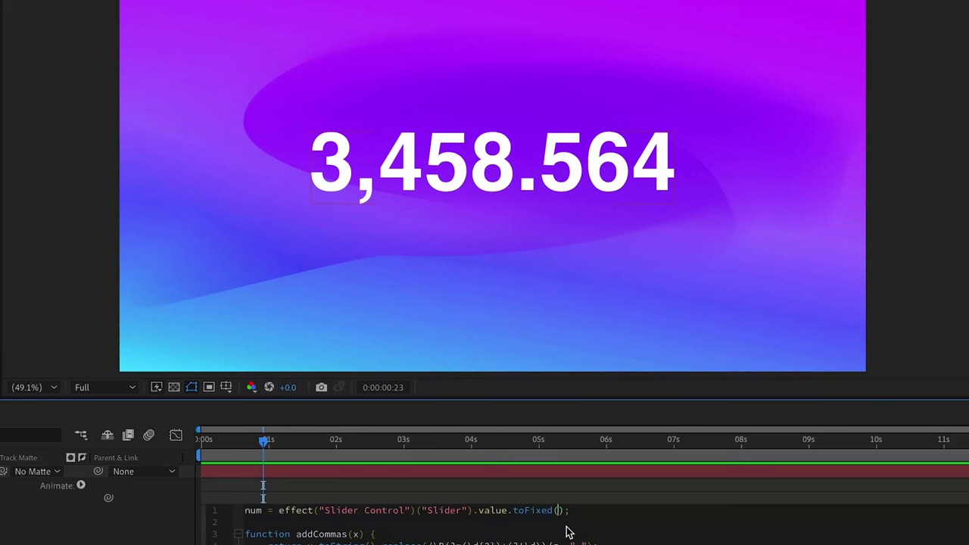
type("4")
left_click(512, 296)
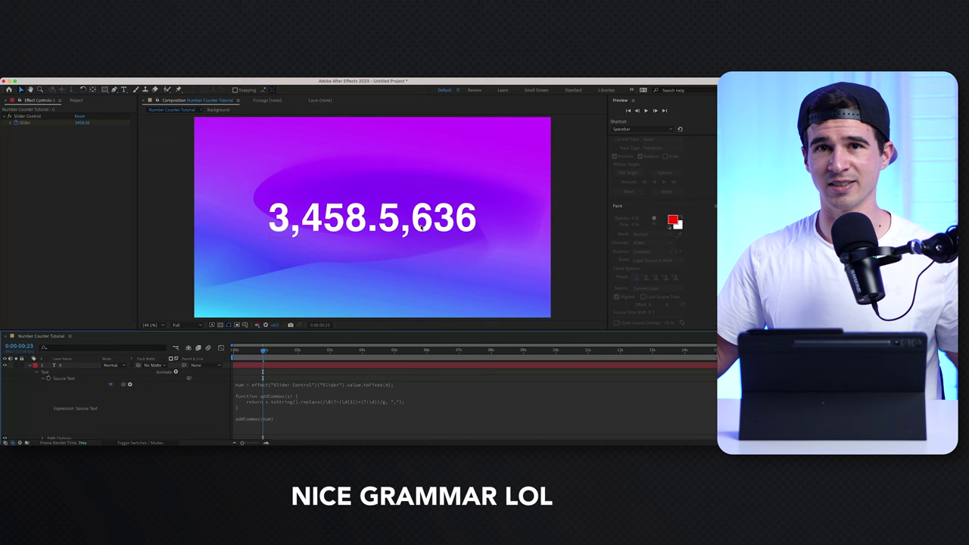
Re-edit the comma replacement line of the expression and apply it.
left_click(418, 400)
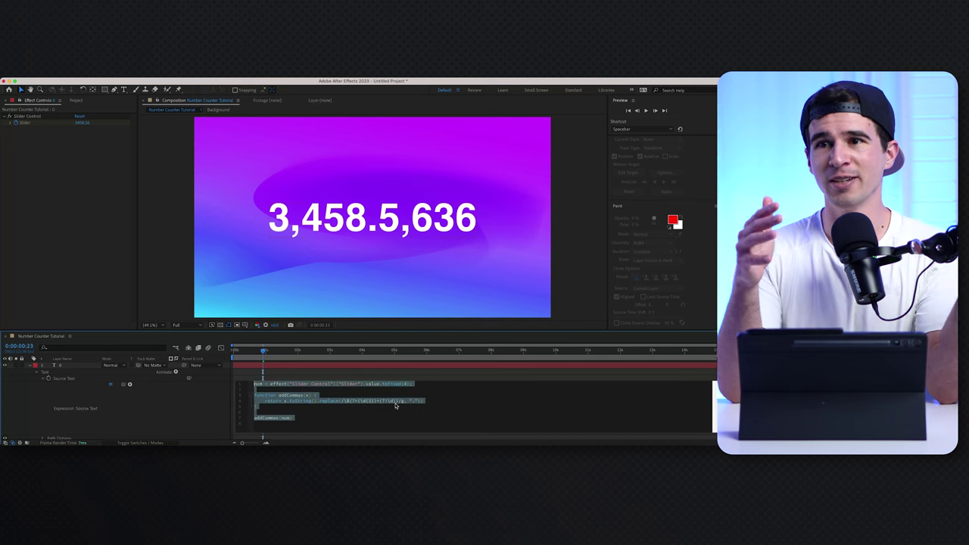
left_click(419, 401)
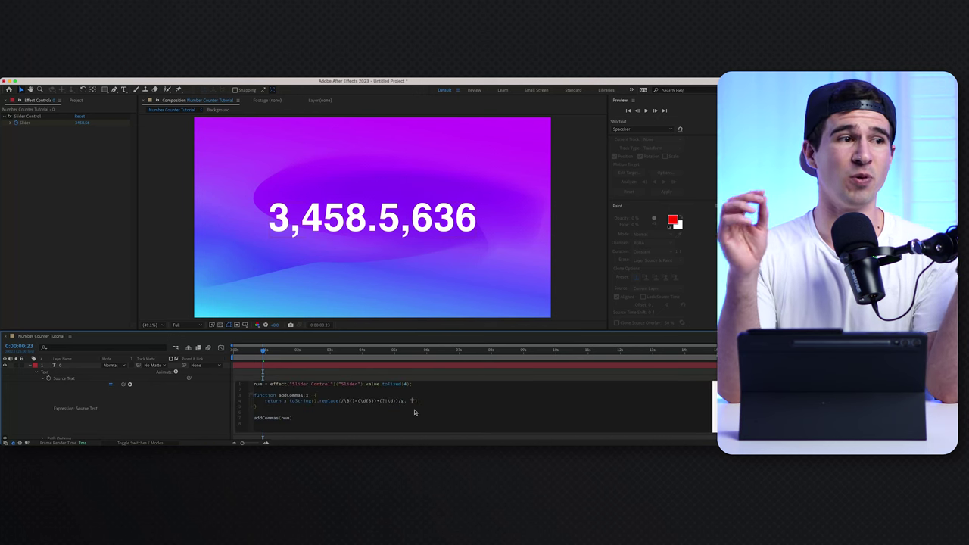
left_click(176, 399)
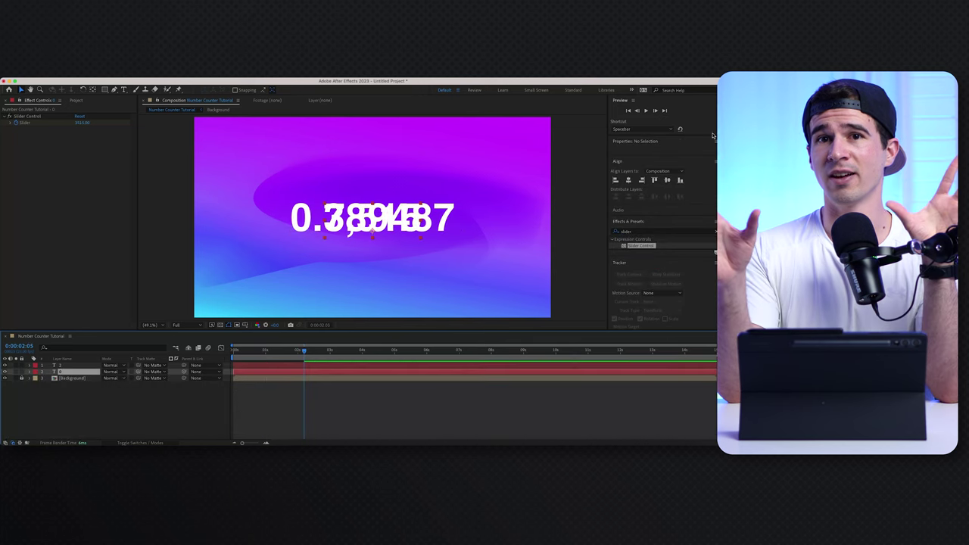
Scrub the timeline and play the preview to watch the number count up.
left_click(55, 364)
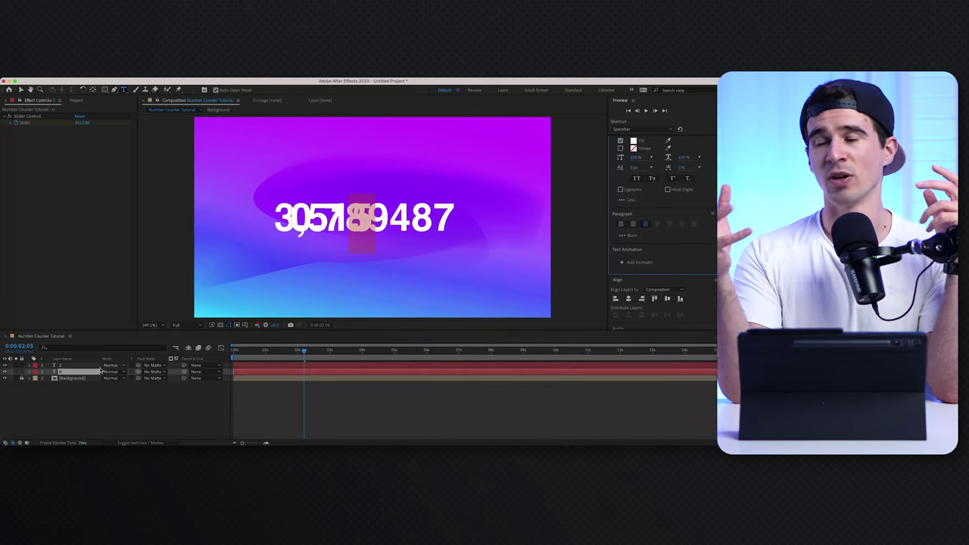
mouse_move(305, 358)
left_mouse_down()
mouse_move(265, 361)
mouse_move(292, 363)
left_mouse_up()
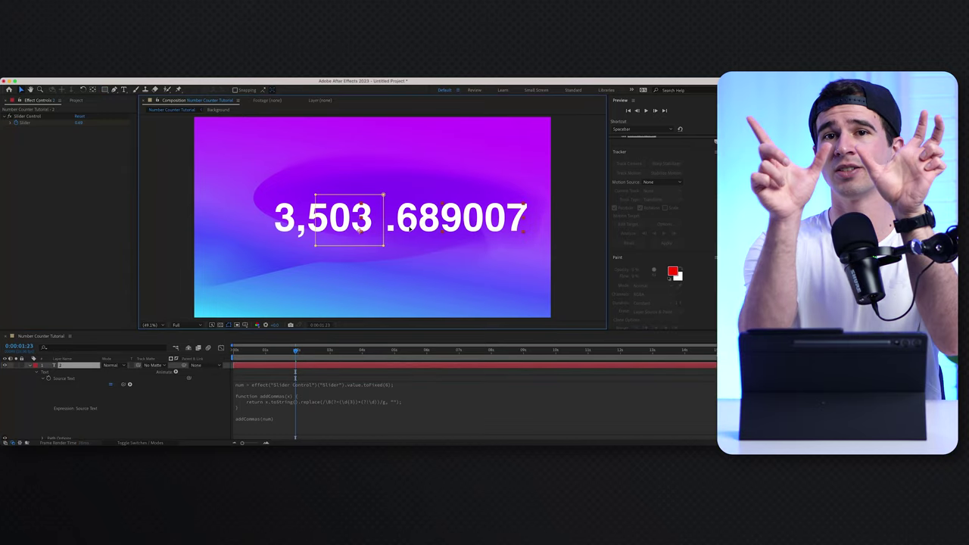
left_click(275, 374)
key("space")
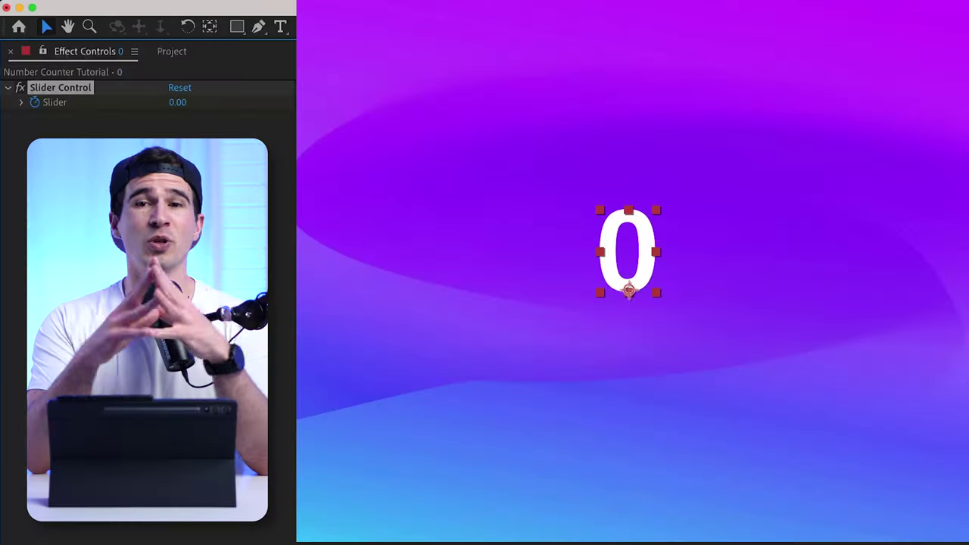
Set the Slider Control value to 1000000 so the counter reads 1,000,000.
left_click(184, 103)
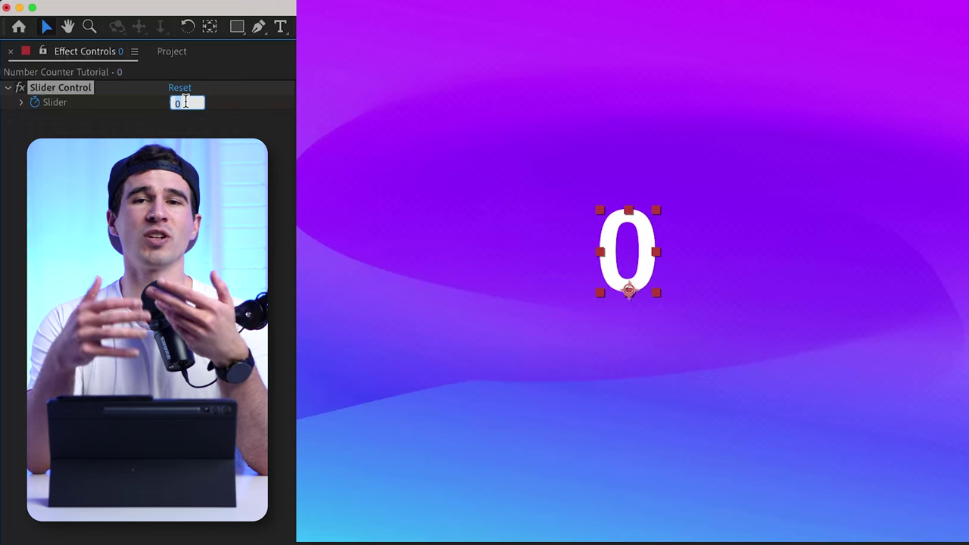
type("100000")
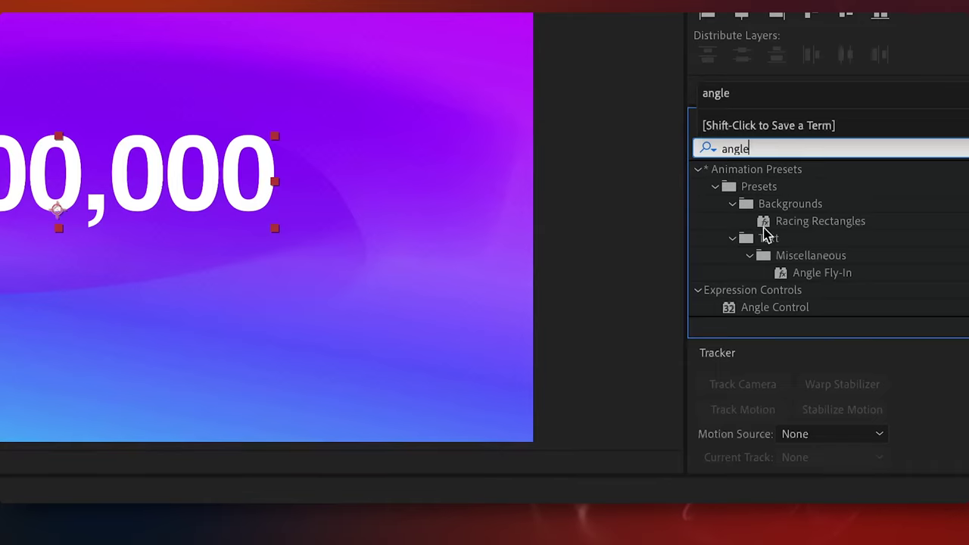
Add an Angle Control to the counter layer and pick-whip the expression's slider reference to Angle.
left_click_drag(785, 314, 205, 330)
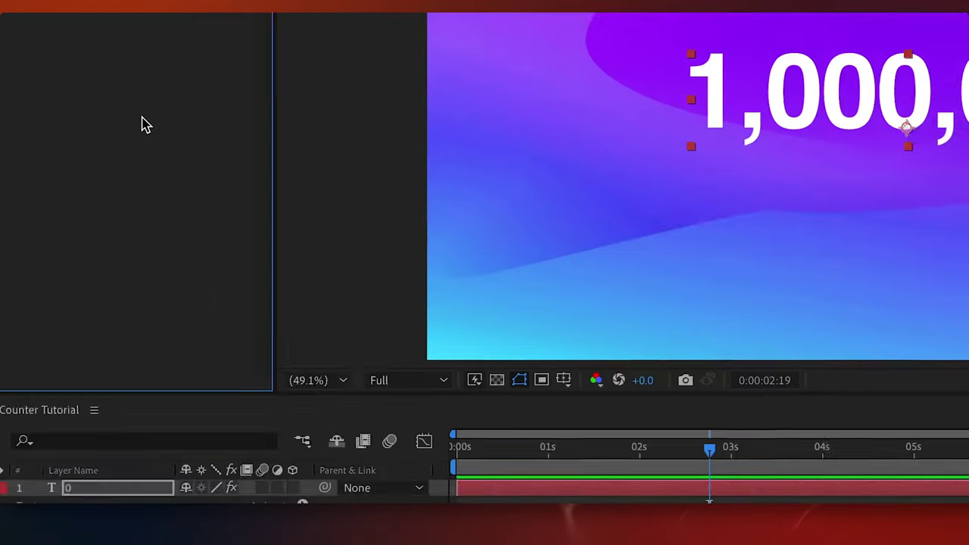
left_click(496, 339)
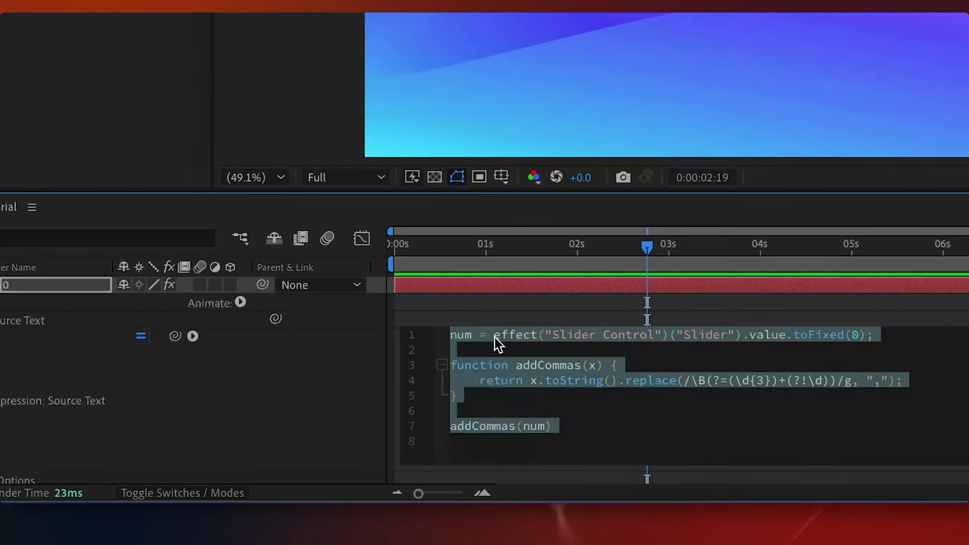
left_click(494, 338)
left_click_drag(496, 335, 618, 343)
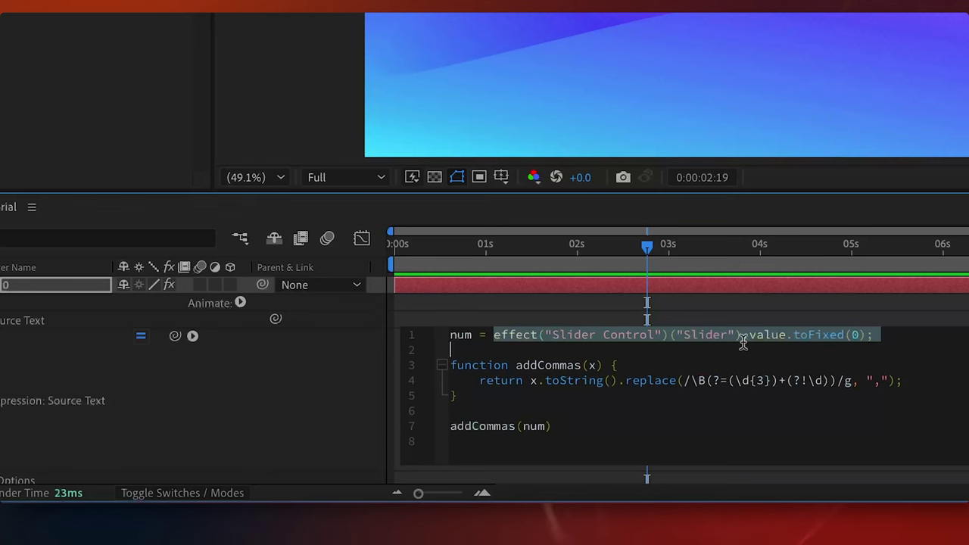
left_click_drag(743, 343, 739, 335)
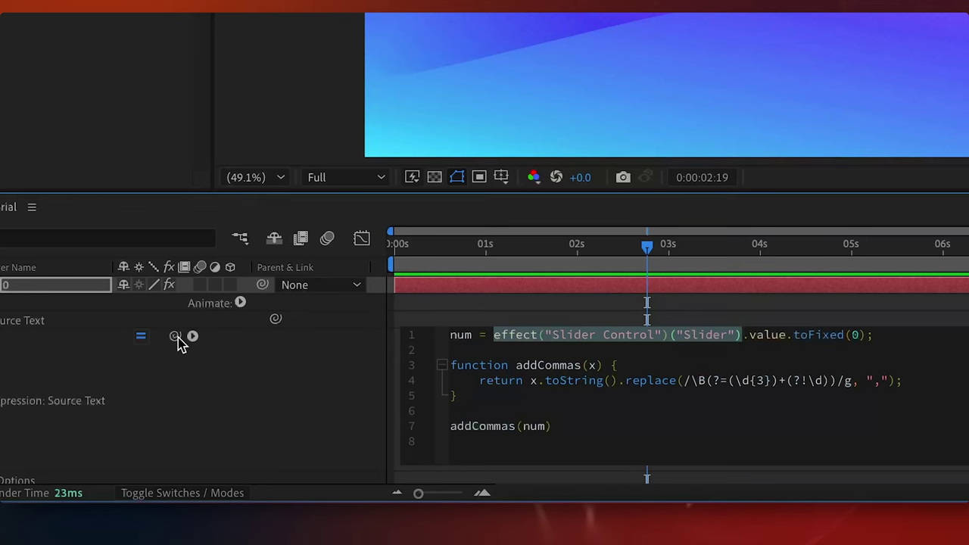
left_click_drag(176, 336, 101, 95)
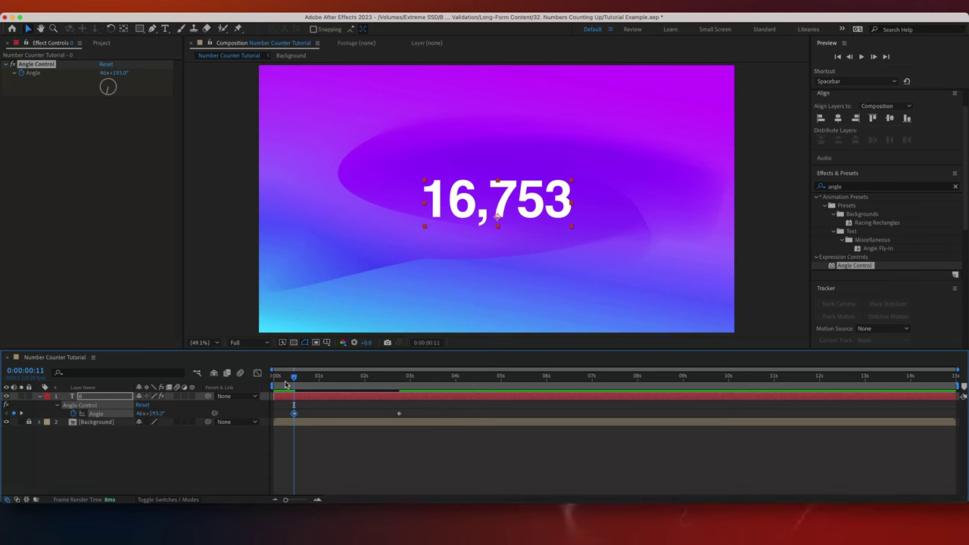
Keyframe Angle from 0 up to 2777x+280.0° (1,000,000) near 3 seconds.
mouse_move(295, 381)
left_mouse_down()
mouse_move(396, 389)
mouse_move(280, 380)
left_mouse_up()
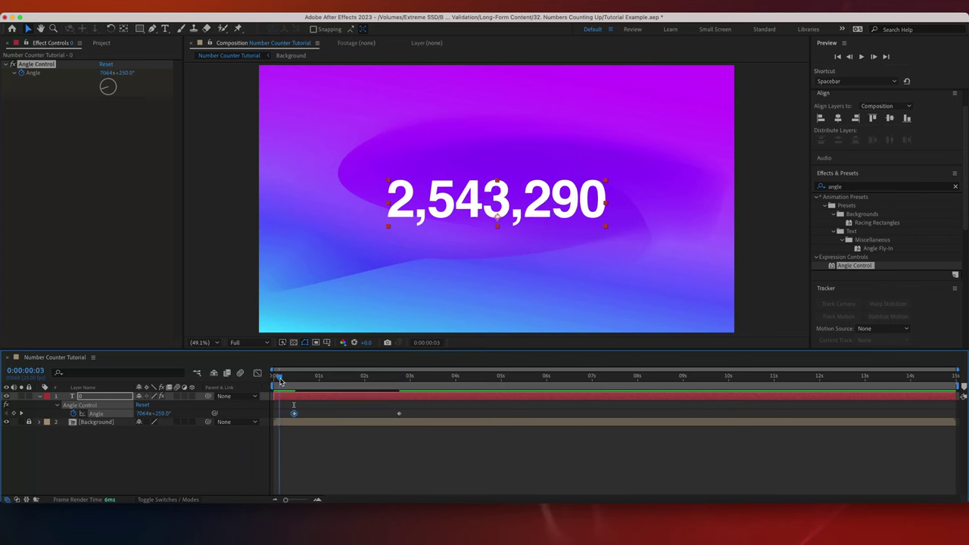
left_click(140, 413)
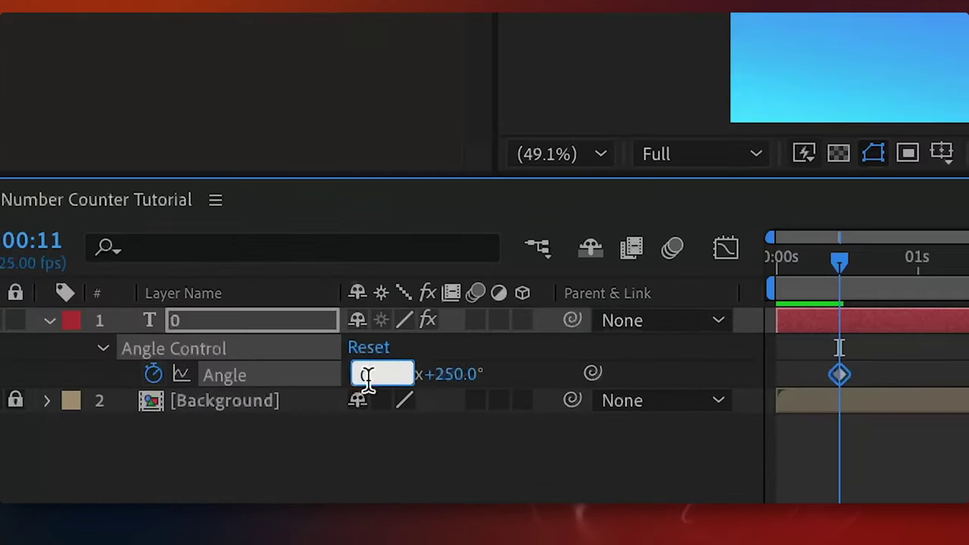
key("Return")
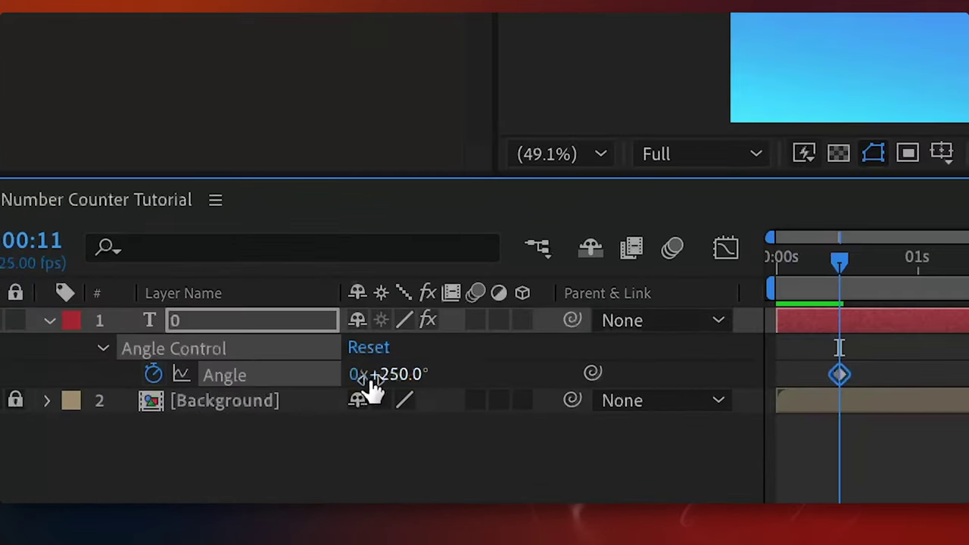
left_click(393, 379)
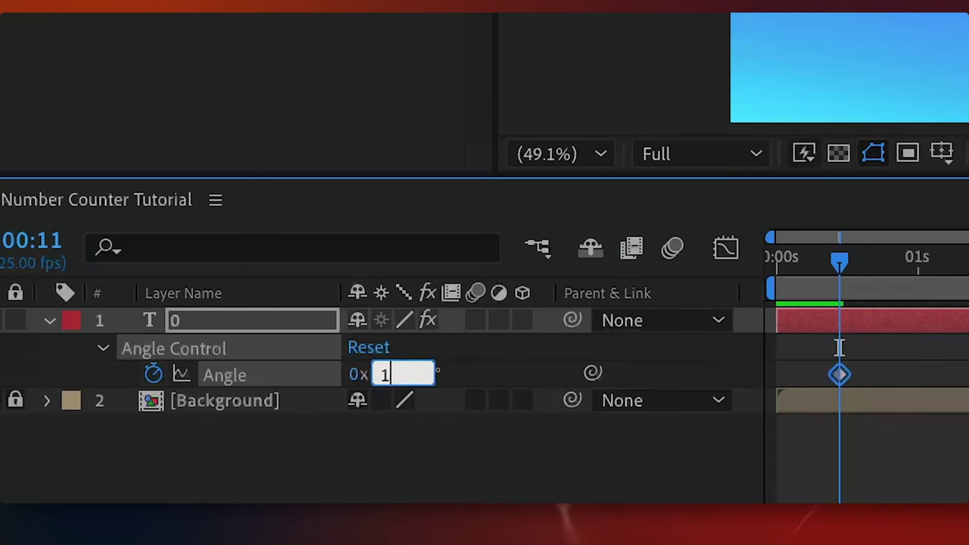
type("16753")
key("Return")
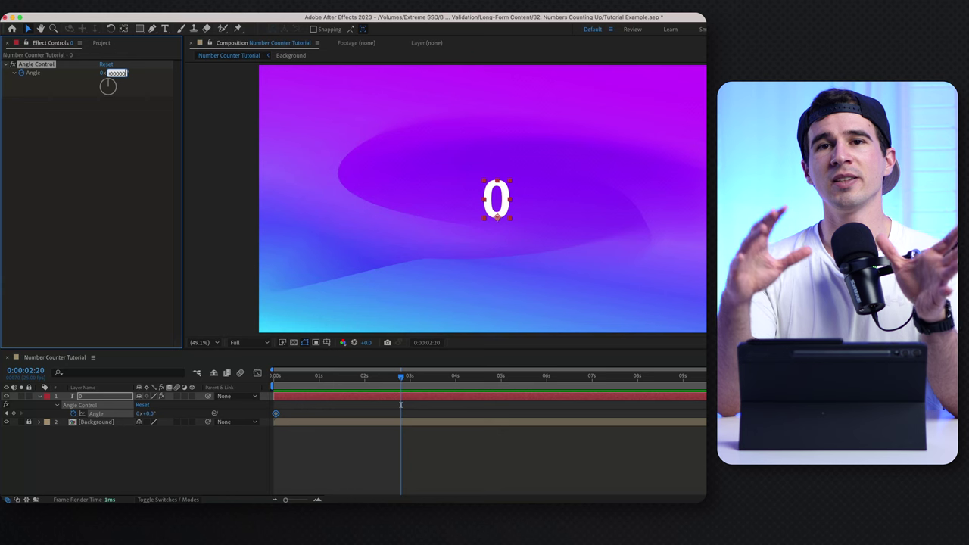
key("Return")
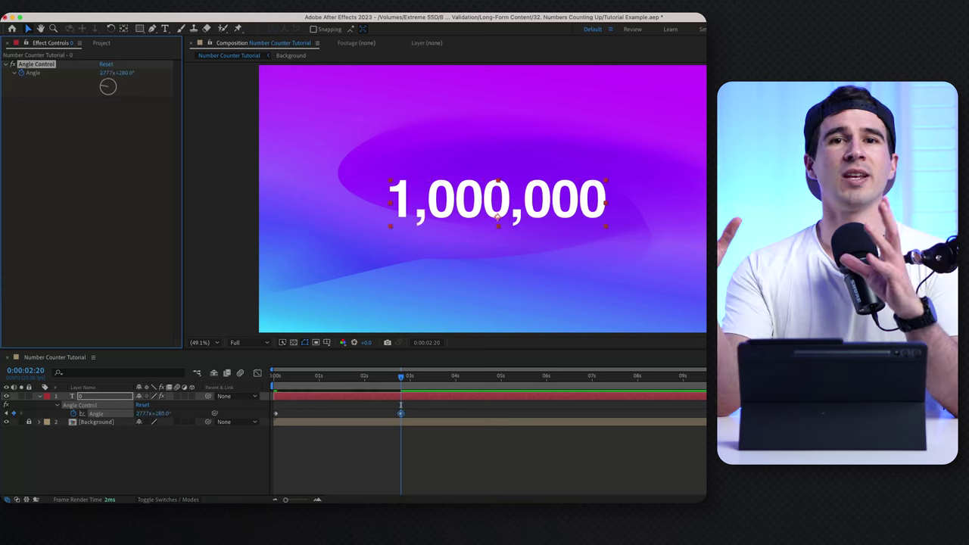
Preview the count-up, apply Easy Ease (F9) to both Angle keyframes, and replay from frame 0.
left_click(274, 383)
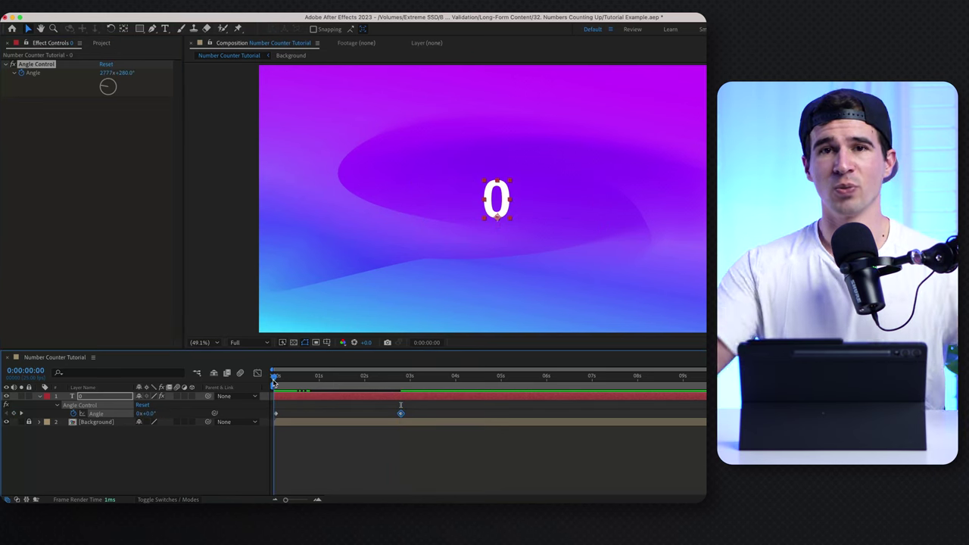
key("space")
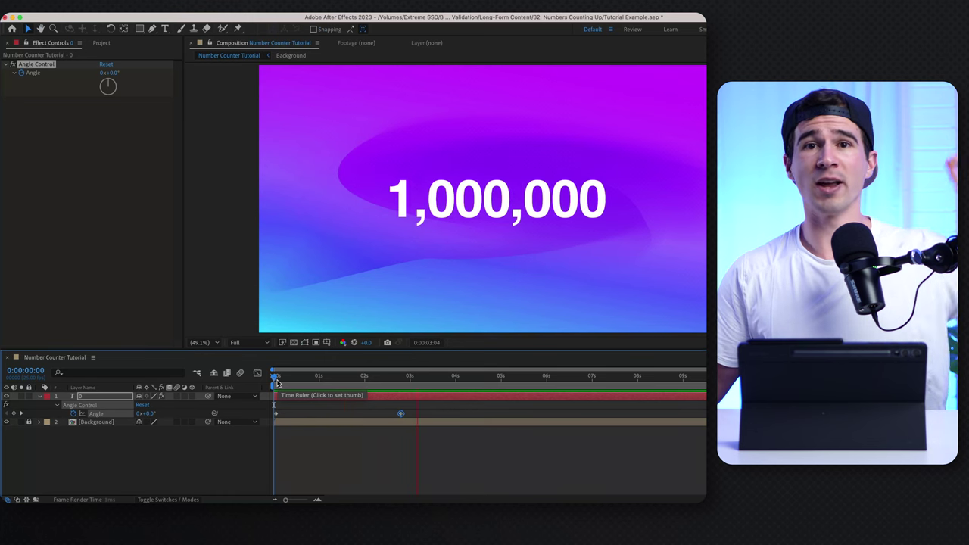
left_click_drag(419, 410, 272, 415)
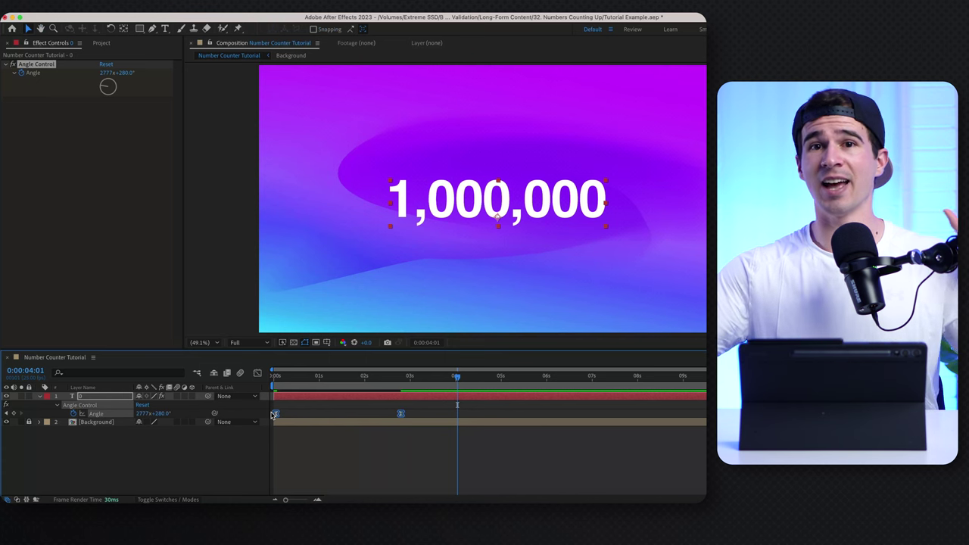
left_click_drag(420, 413, 275, 415)
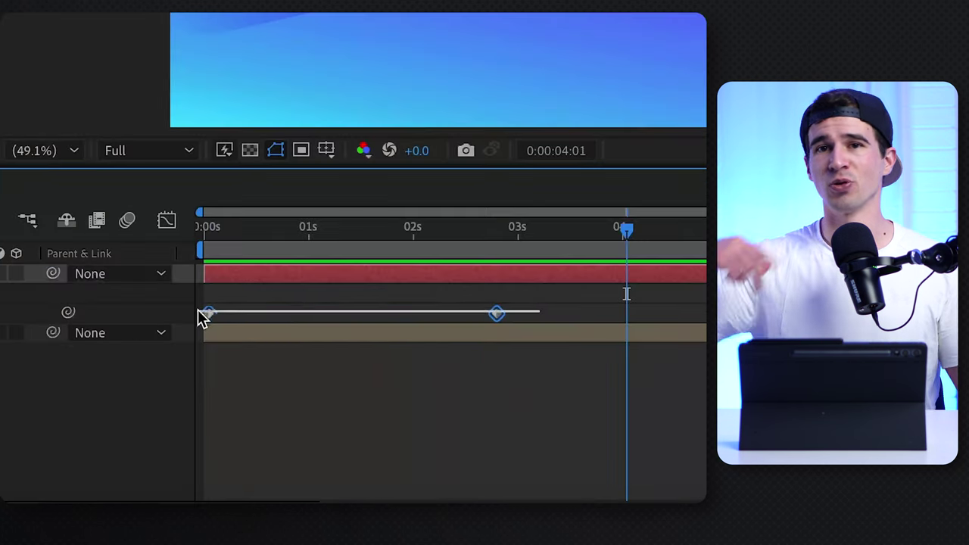
key("F9")
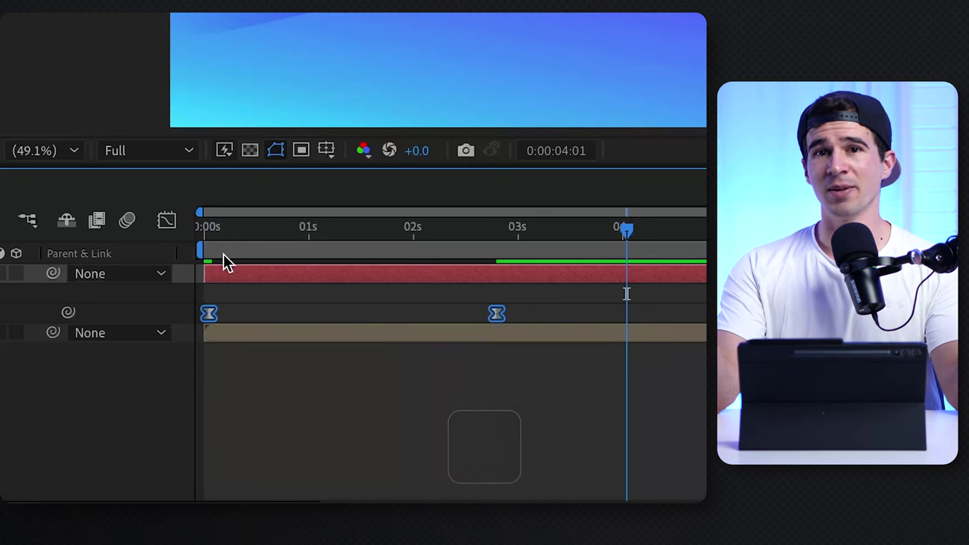
left_click(203, 236)
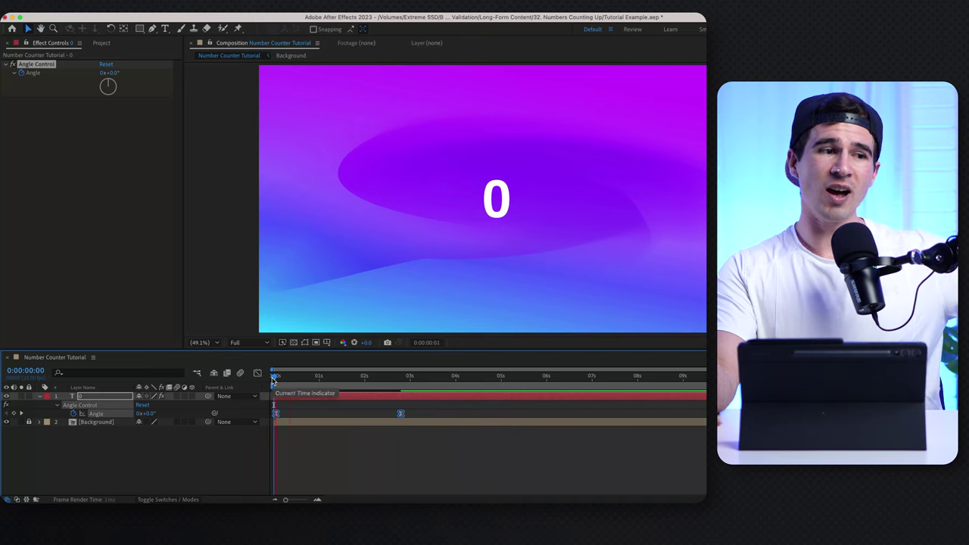
key("space")
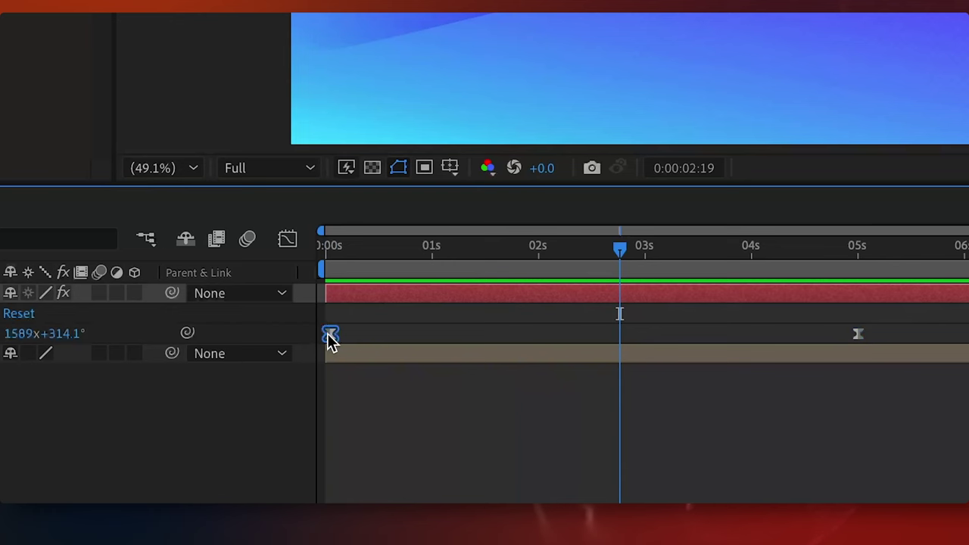
Show the Angle speed graph with Allow Keyframes Between Frames enabled.
left_click(291, 248)
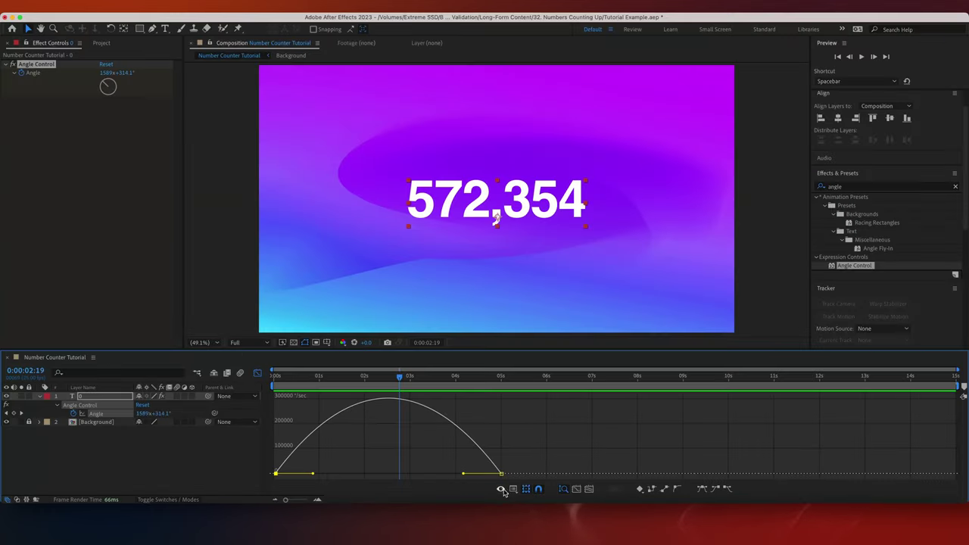
left_click(502, 489)
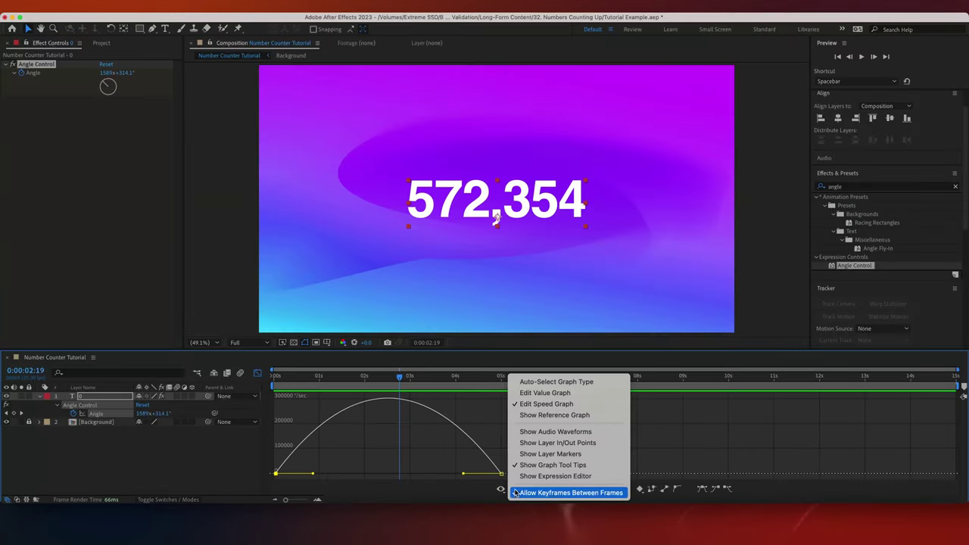
left_click(536, 408)
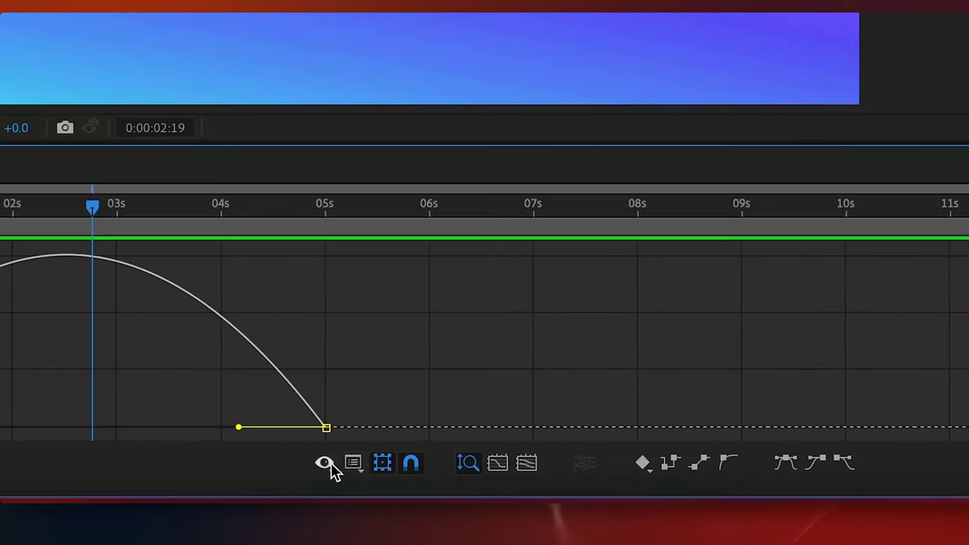
left_click(500, 488)
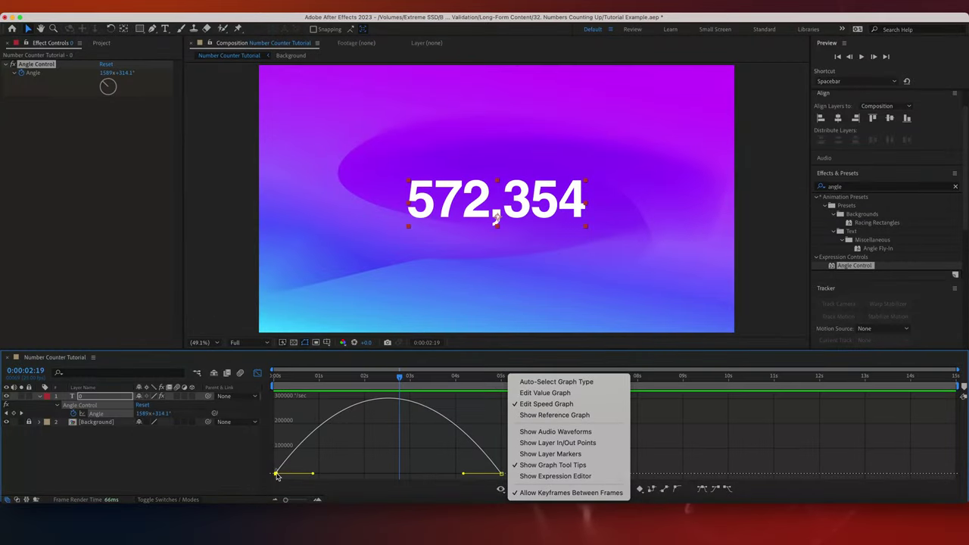
left_click(277, 475)
Drag the keyframe influence handles right for a slow start and a sharp finish.
left_click_drag(313, 475, 400, 442)
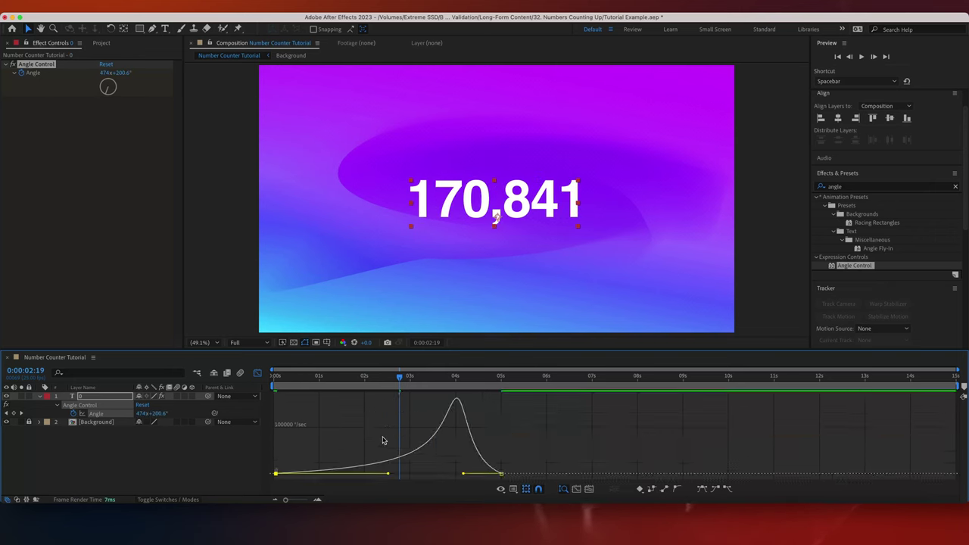
left_click_drag(299, 386, 278, 385)
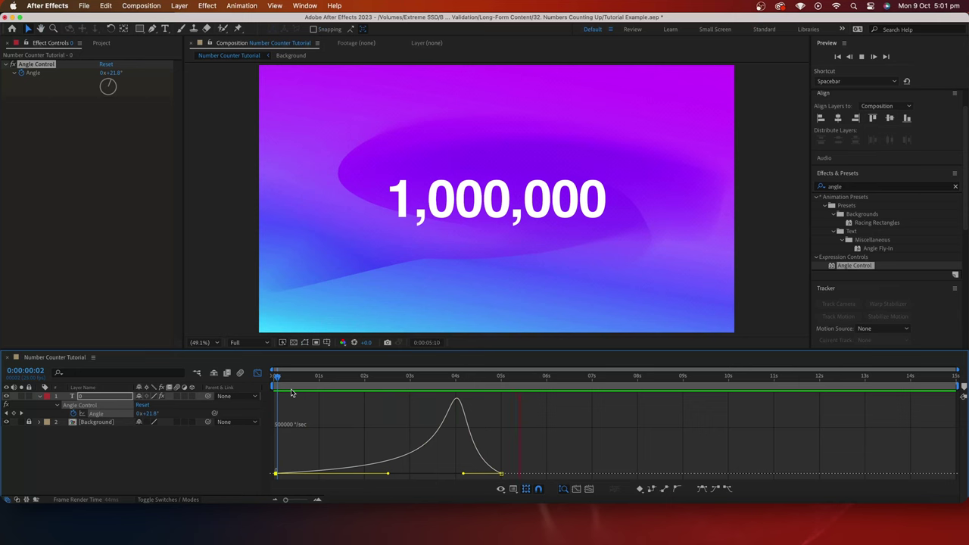
left_click_drag(463, 473, 491, 474)
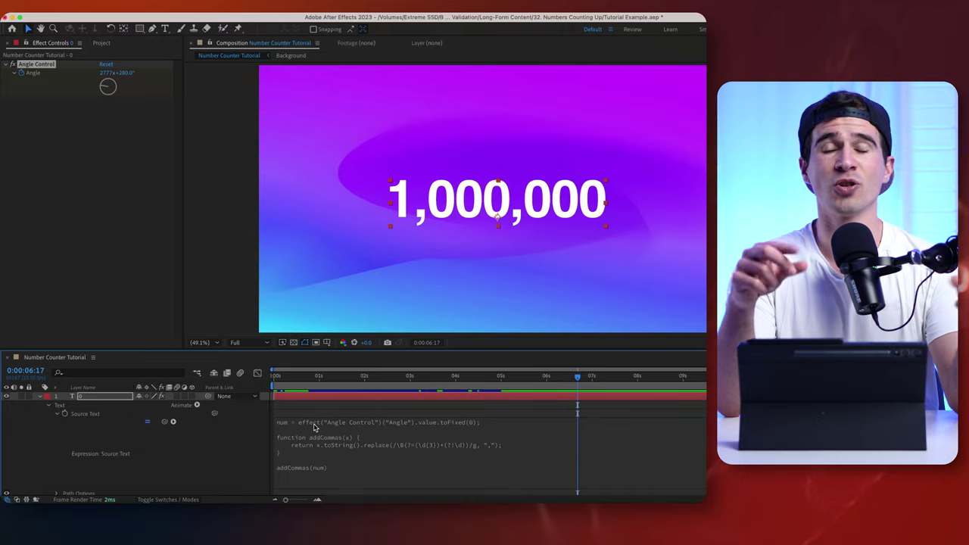
Insert a "$" prefix before the effect reference in the Source Text expression.
left_click(314, 428)
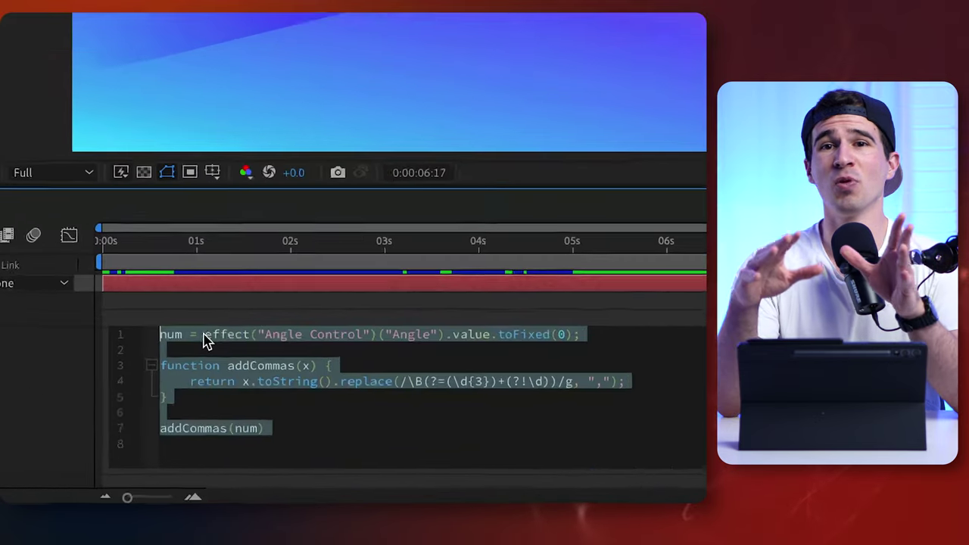
left_click(278, 386)
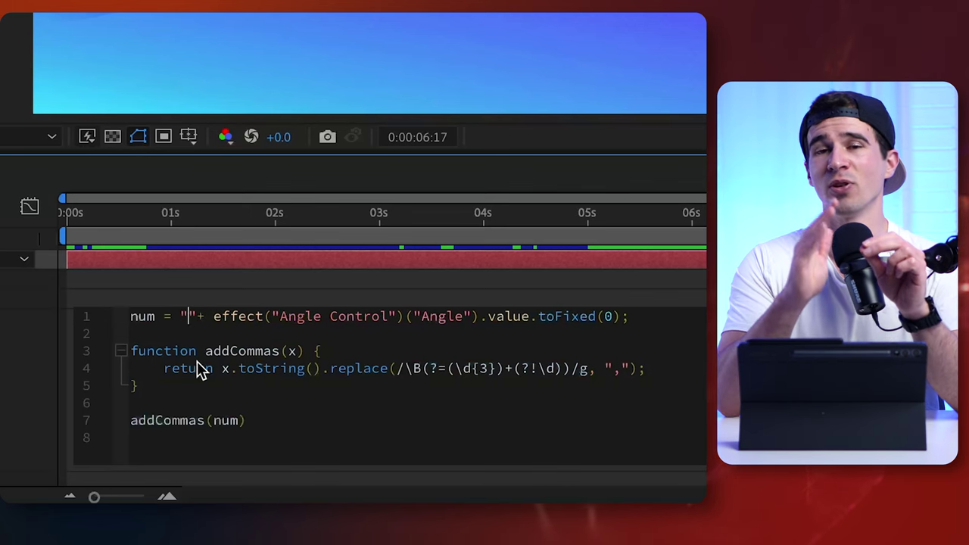
type("$")
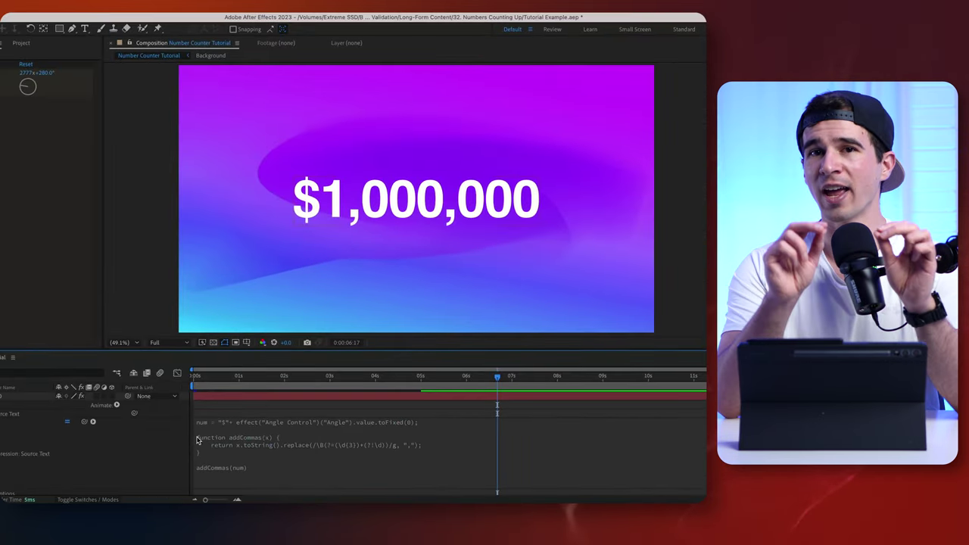
left_click(226, 426)
left_click(250, 426)
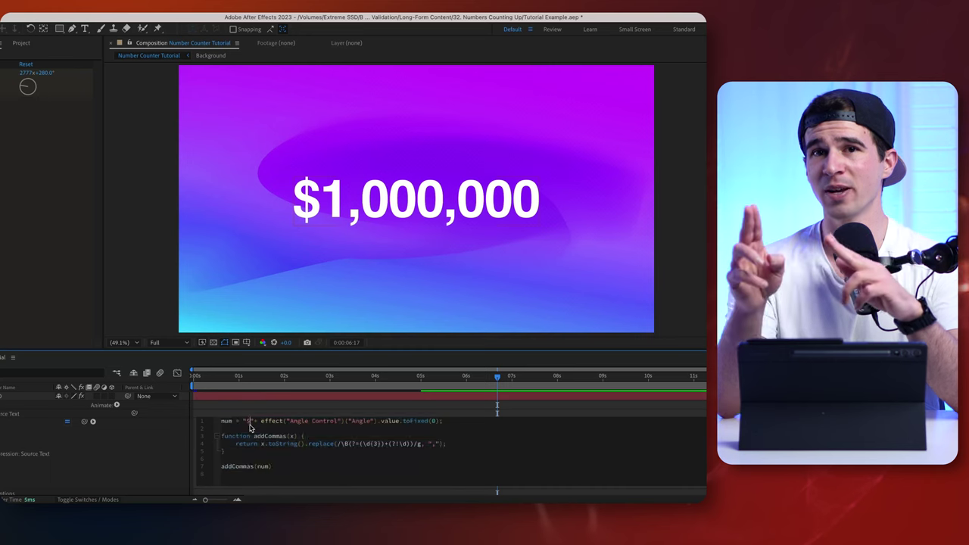
left_click(159, 447)
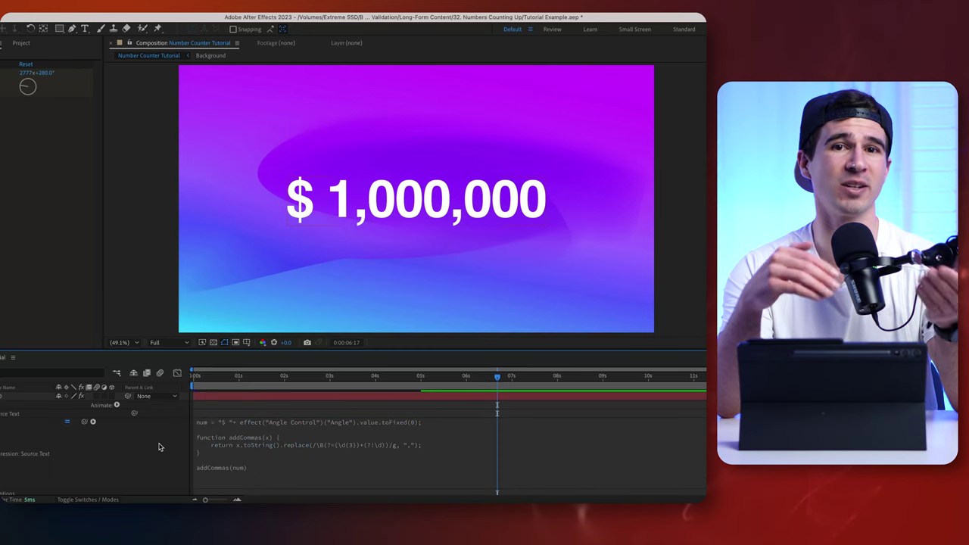
Edit the quoted prefix and start appending a +"spent" suffix to the expression.
double_click(251, 423)
type("You can put it in")
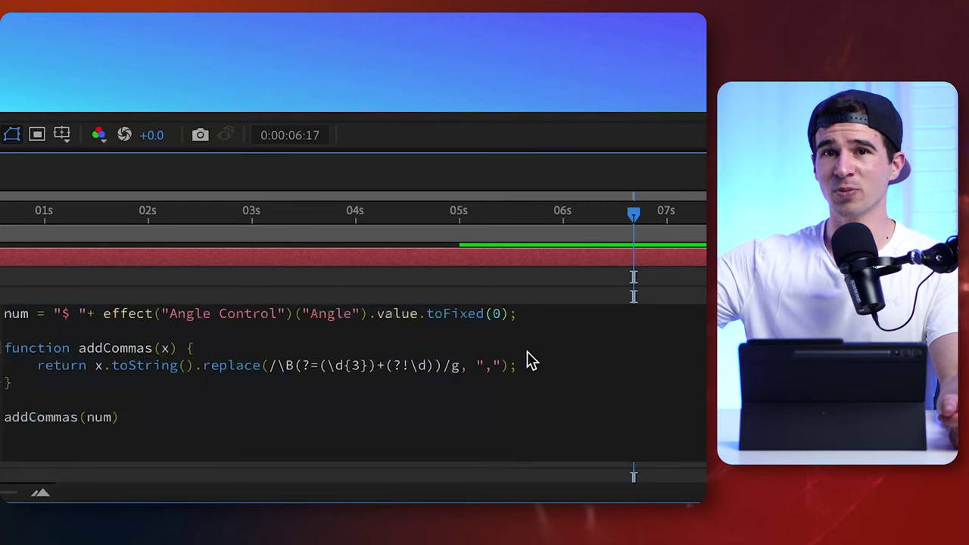
type("+")
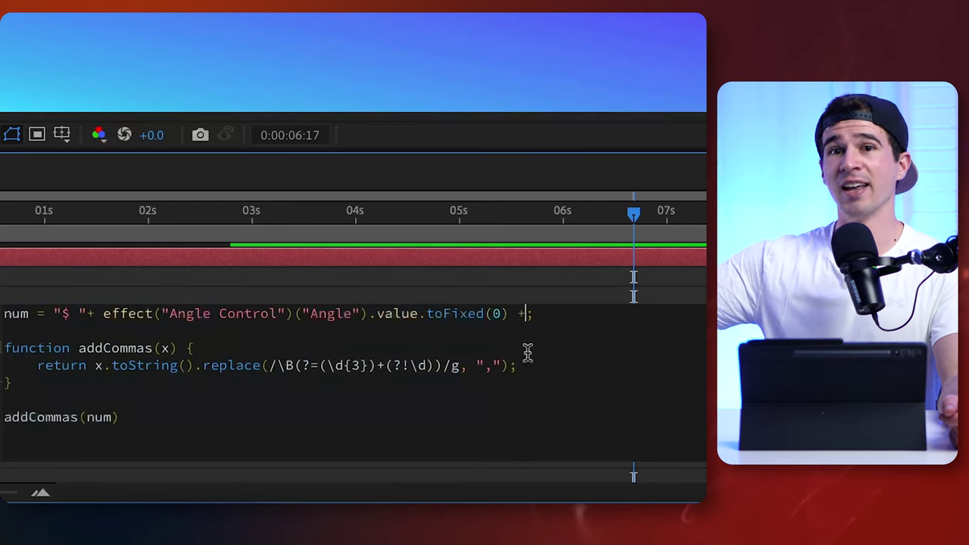
type("\"")
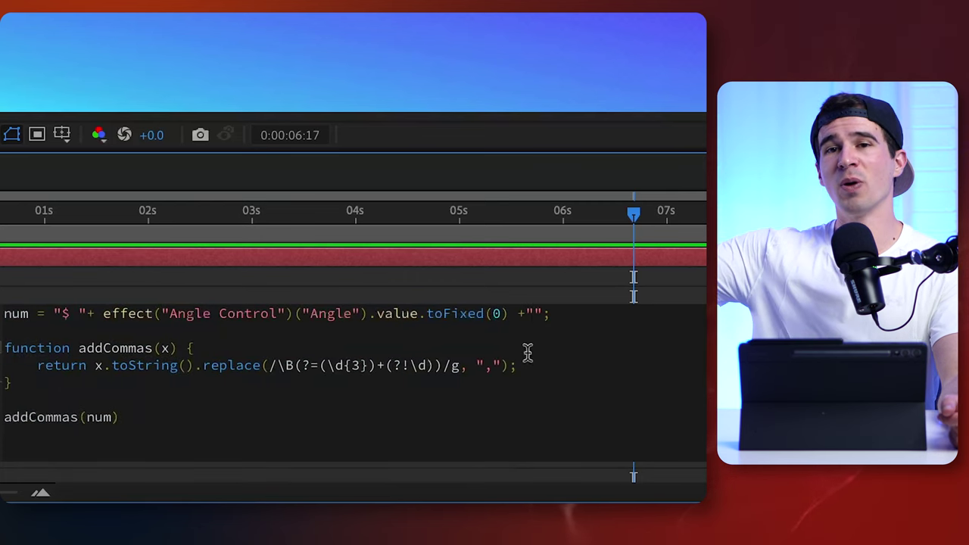
type("spent")
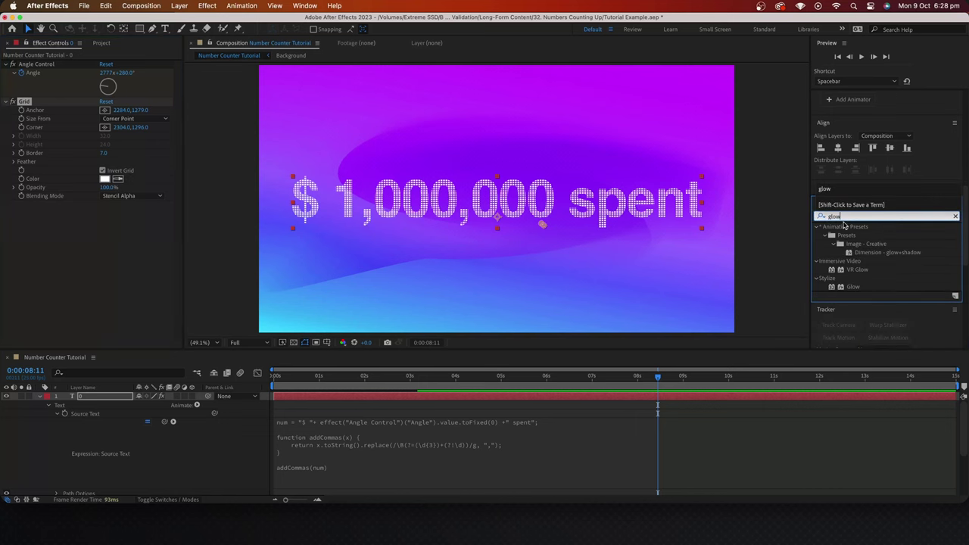
Apply the Stylize > Glow effect to the counter text layer.
left_click_drag(851, 287, 87, 254)
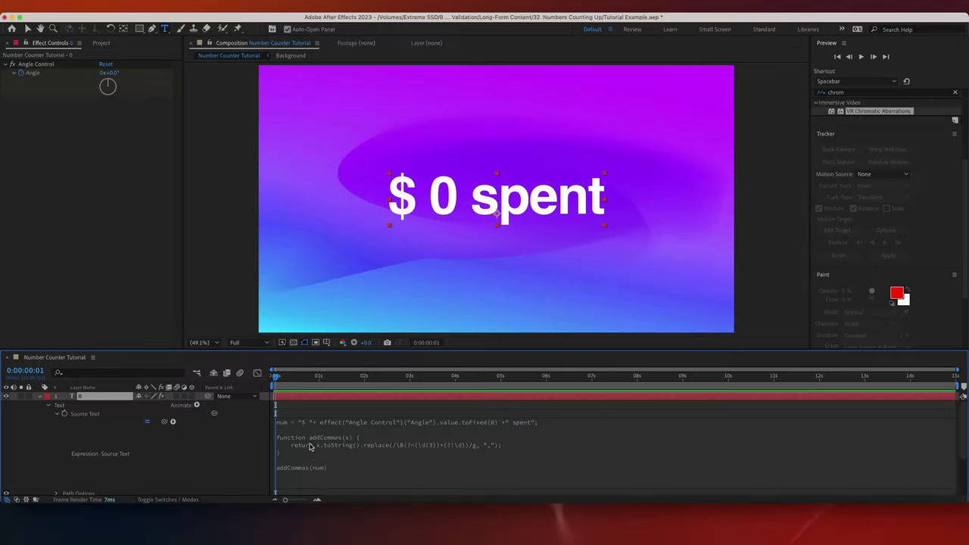
Empty the prefix and suffix strings so the counter reads just 0.
left_click(312, 432)
left_click(330, 426)
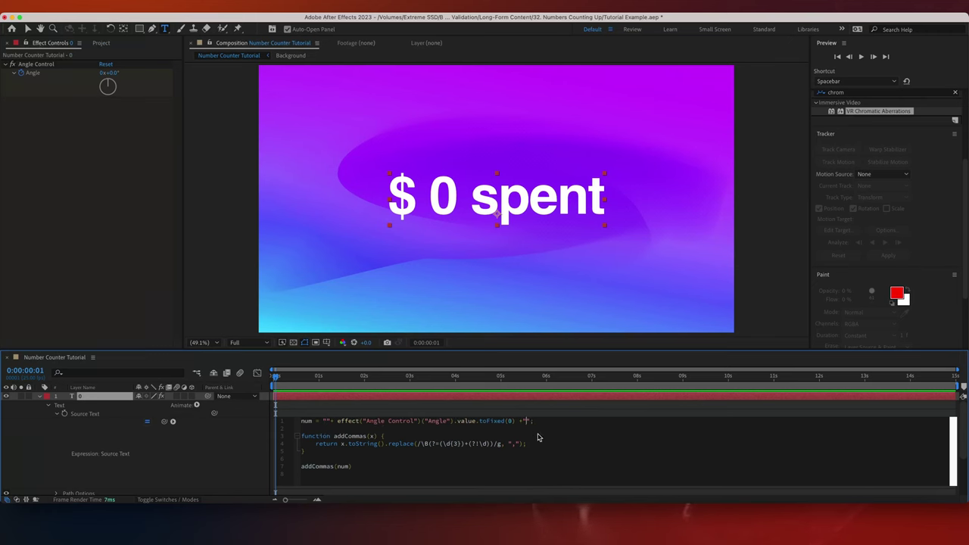
left_click(221, 435)
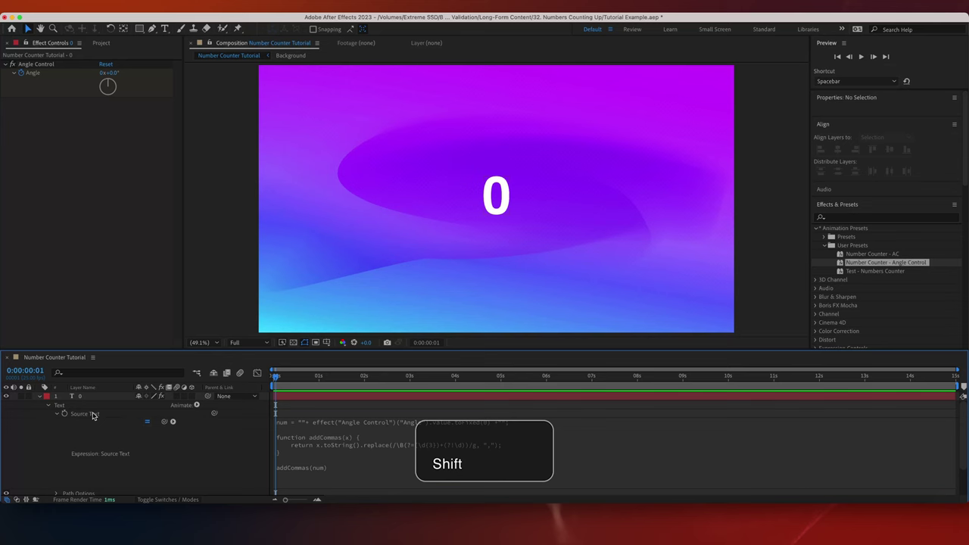
Select Source Text and Angle Control and save them as the Number Counter animation preset.
left_click(90, 415, "shift")
left_click(106, 432)
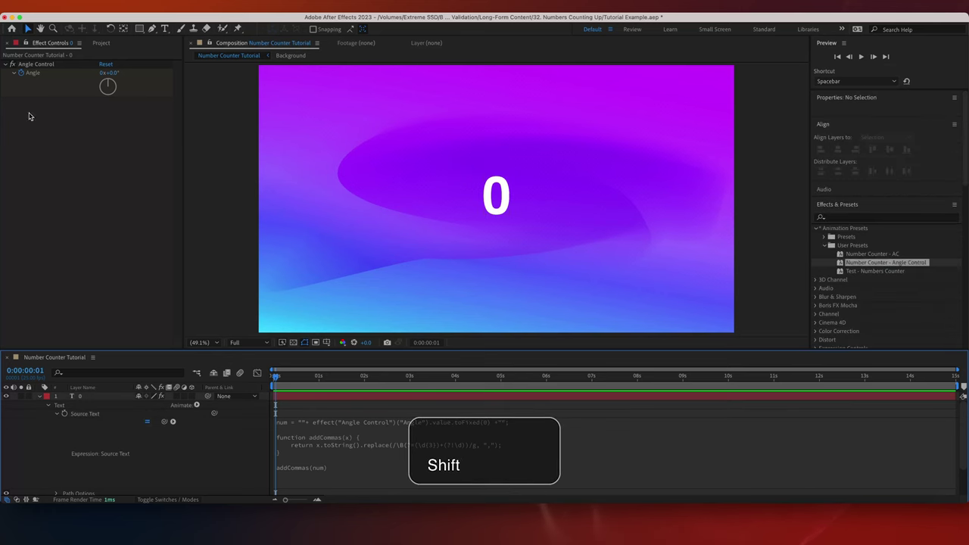
left_click(45, 65)
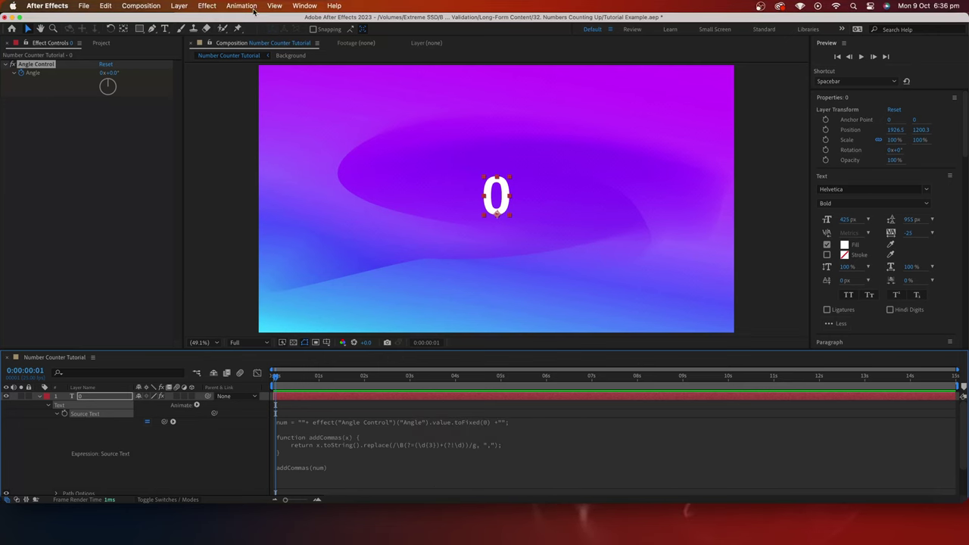
left_click(244, 10)
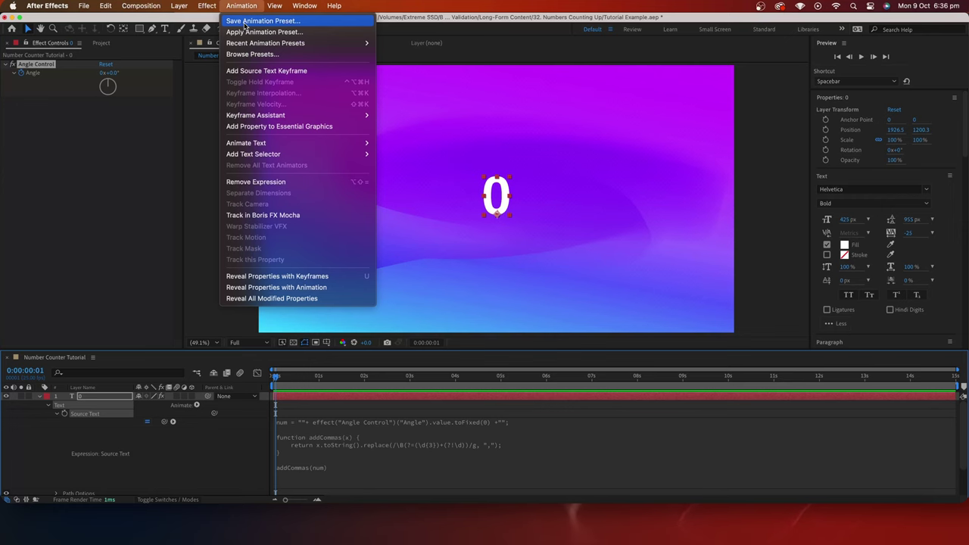
left_click(244, 23)
type("N")
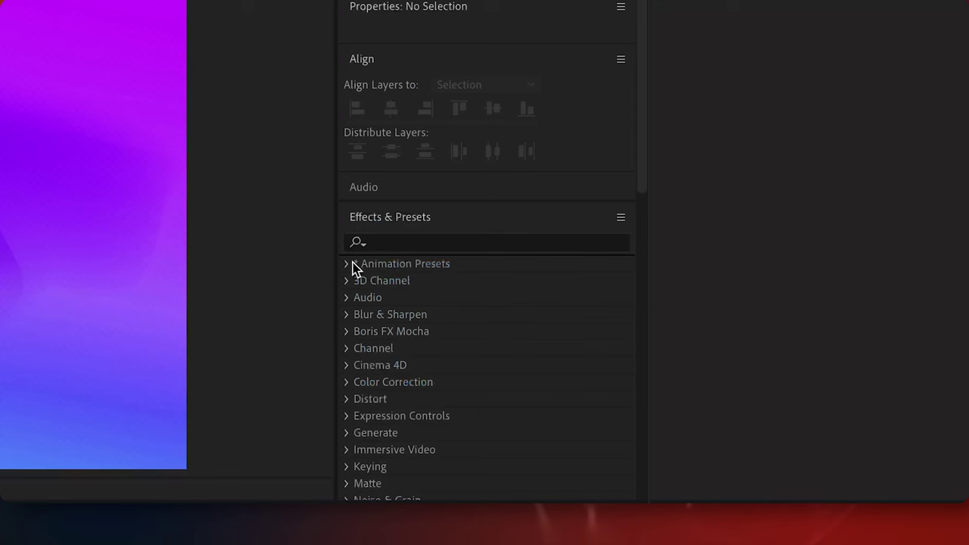
Apply the Number Counter Preset from User Presets to a new text layer and reveal its expression.
left_click(348, 265)
left_click(363, 298)
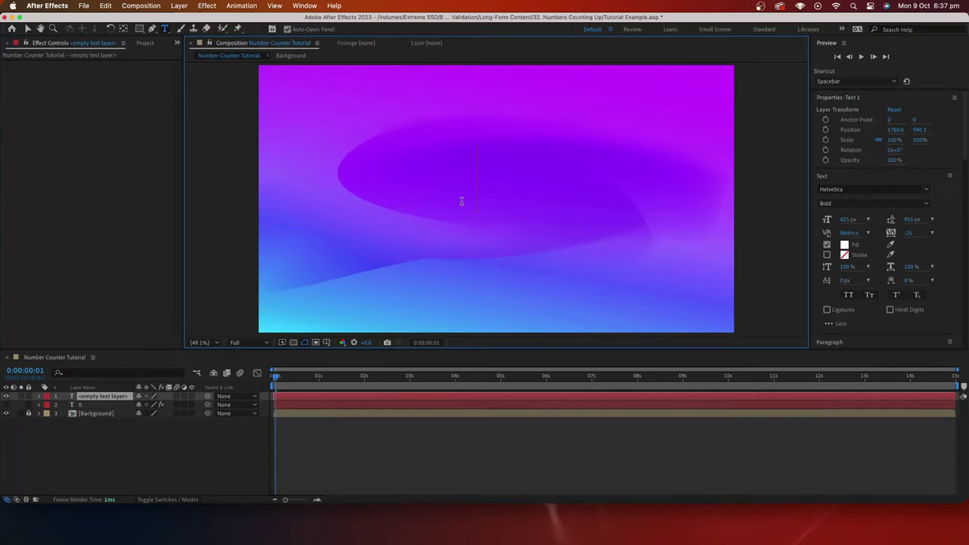
left_click(236, 443)
left_click(39, 396)
left_click(48, 405)
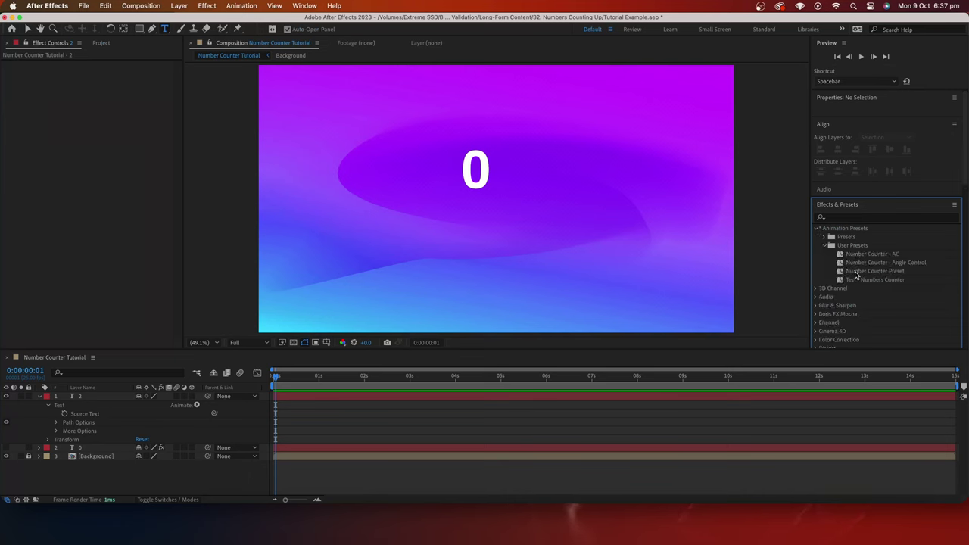
left_click(103, 396)
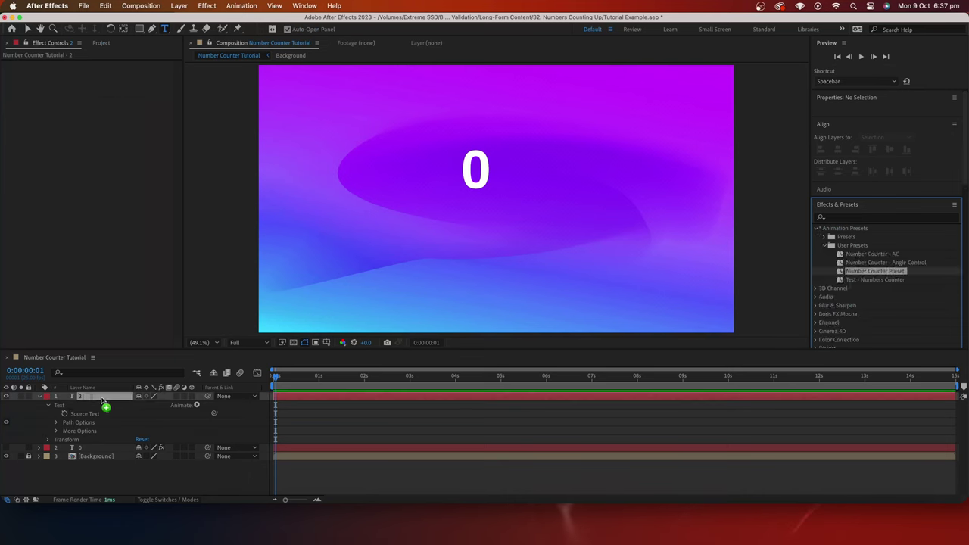
left_click(65, 414, "alt")
type("num = \"\"+ effect(\"Angle Control\")(\"Angle\").value.toFixed(0) +\"\";")
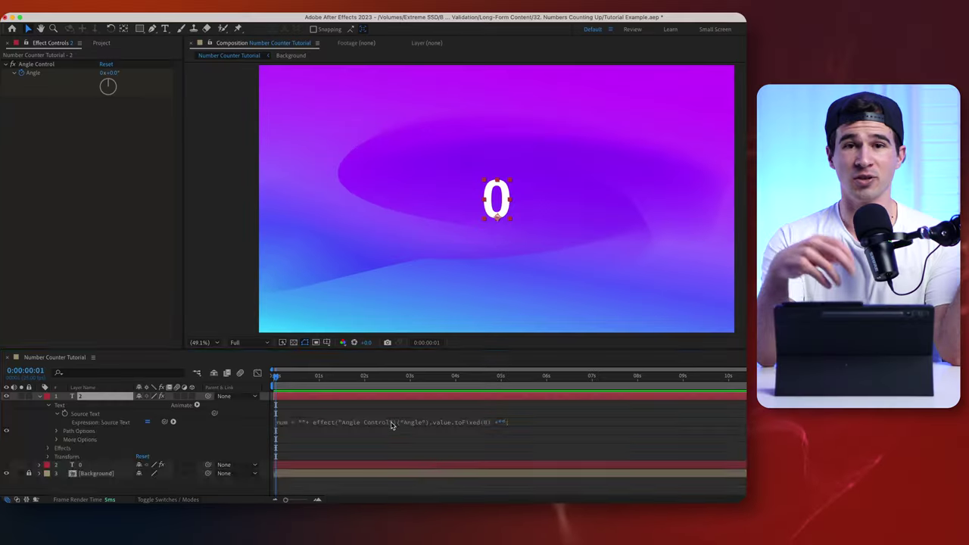
Edit the expression to a "$" prefix, toFixed(2) and a " p.a." suffix.
type("num = \"$\"+ effect(\"Angle Control\")(\"Angle\").value.toFixed(0) +\"\";  function addCommas(x) {   return x.toString().replace(/\\B(?=(\\d{3})+(?!\\d))/g, \",\"); }  addCommas(num)")
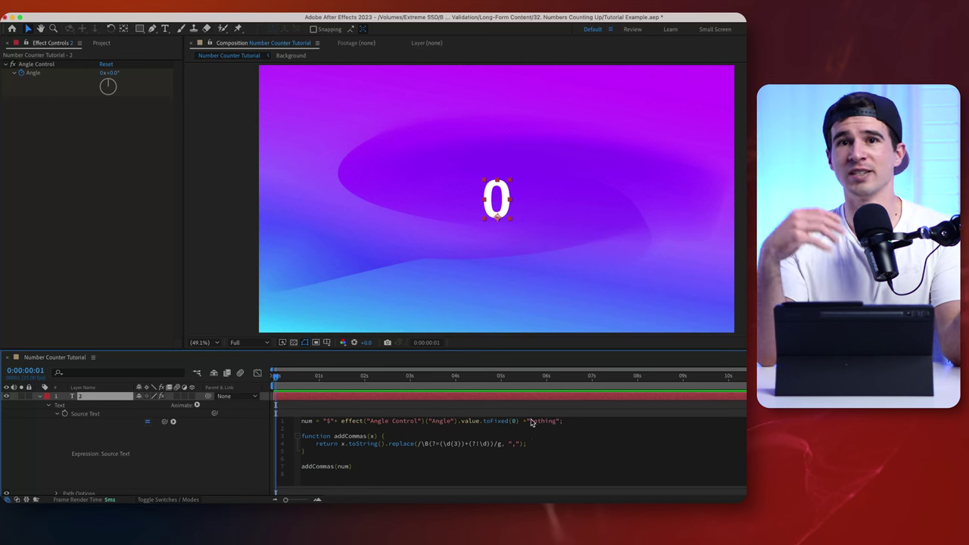
type("p.a.")
left_click(222, 447)
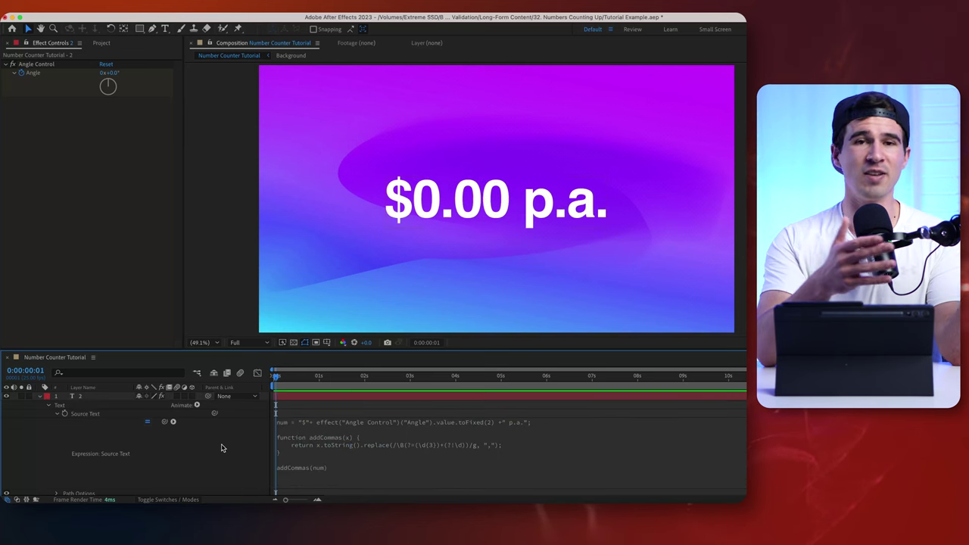